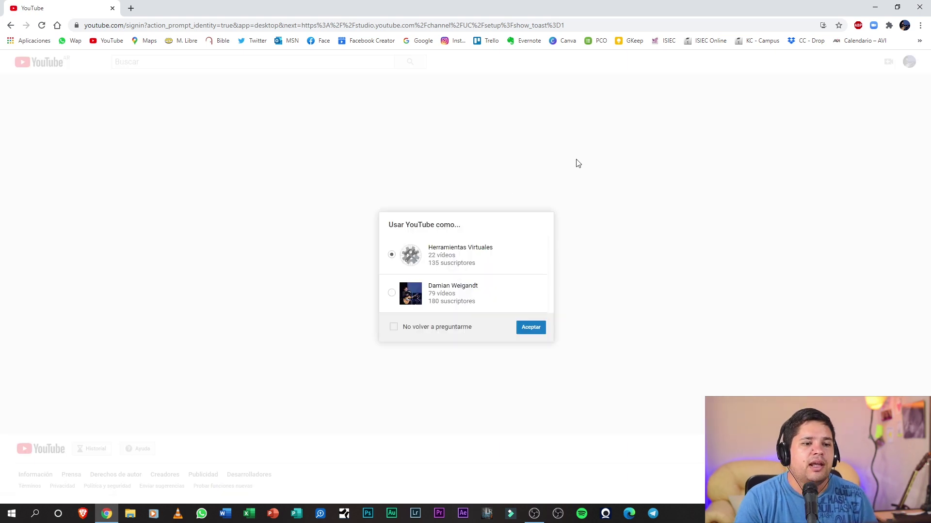
Create the channel under the personal profile with Aceptar, then go to the YouTube home feed
{"action": "left_click", "coordinate": [451, 310]}
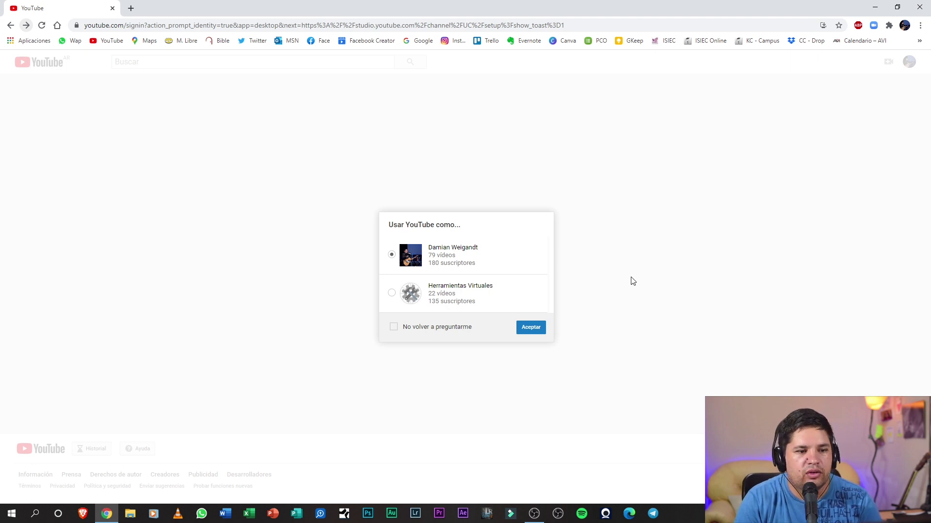
{"action": "left_click", "coordinate": [536, 332]}
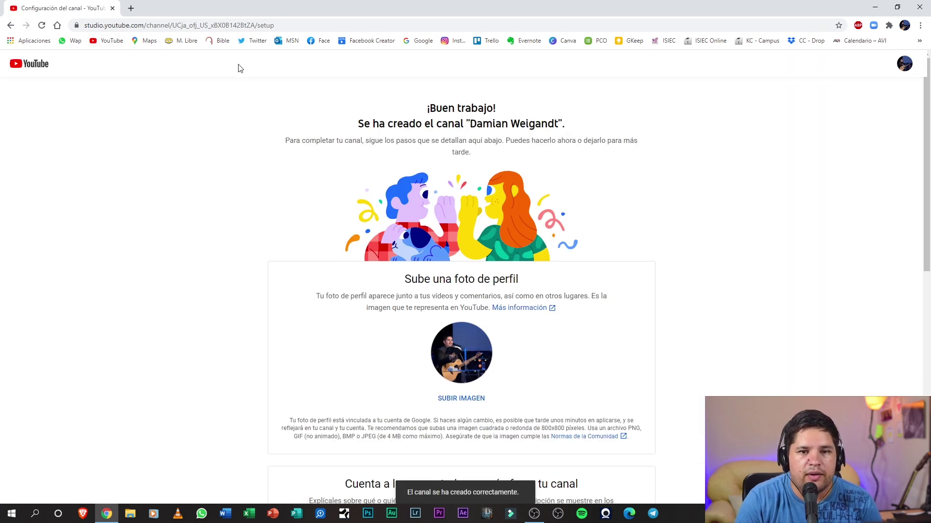
{"action": "left_click", "coordinate": [108, 40]}
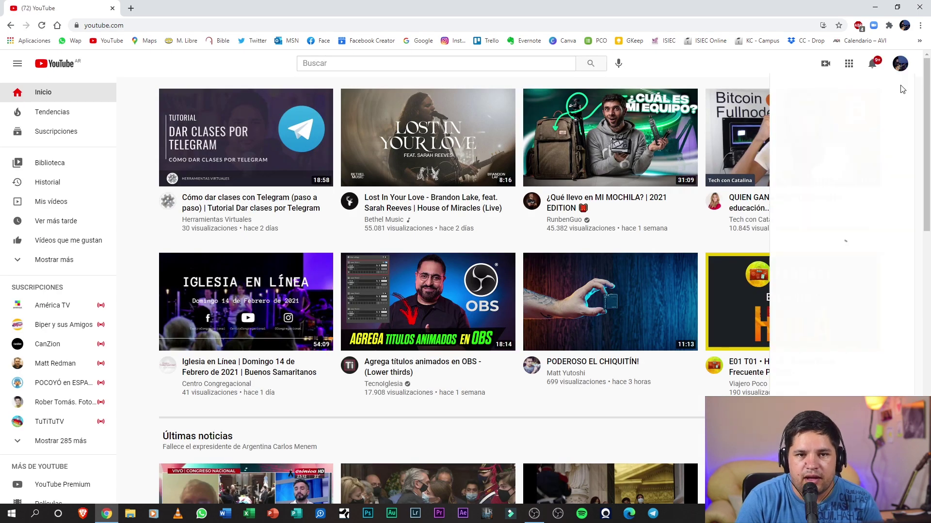
Switch to the arodarpodcast account and open its empty channel page through Tu canal
{"action": "left_click", "coordinate": [901, 64]}
{"action": "left_click", "coordinate": [843, 200]}
{"action": "scroll", "coordinate": [819, 291], "scroll_direction": "down", "scroll_amount": 5}
{"action": "scroll", "coordinate": [814, 339], "scroll_direction": "up", "scroll_amount": 1}
{"action": "scroll", "coordinate": [809, 374], "scroll_direction": "down", "scroll_amount": 1}
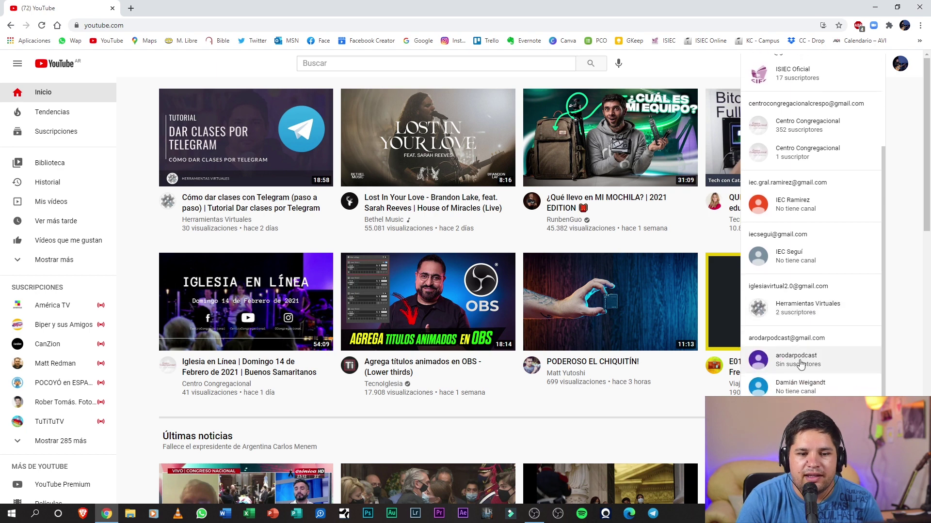
{"action": "left_click", "coordinate": [807, 366]}
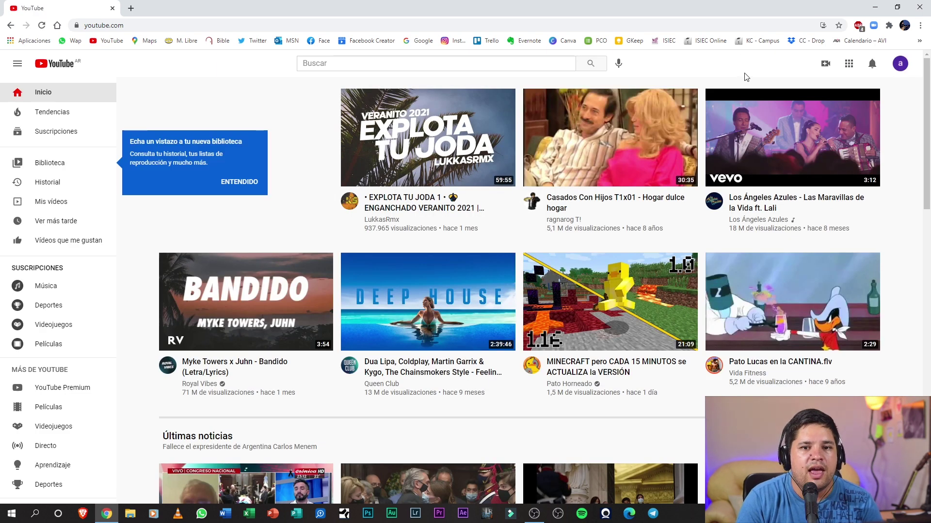
{"action": "scroll", "coordinate": [747, 73], "scroll_direction": "down", "scroll_amount": 1}
{"action": "left_click", "coordinate": [900, 63]}
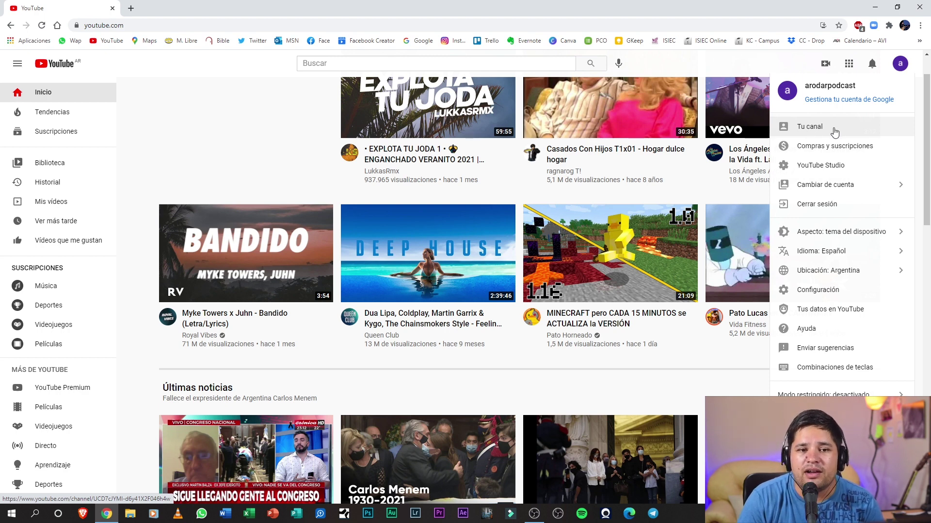
{"action": "left_click", "coordinate": [827, 130]}
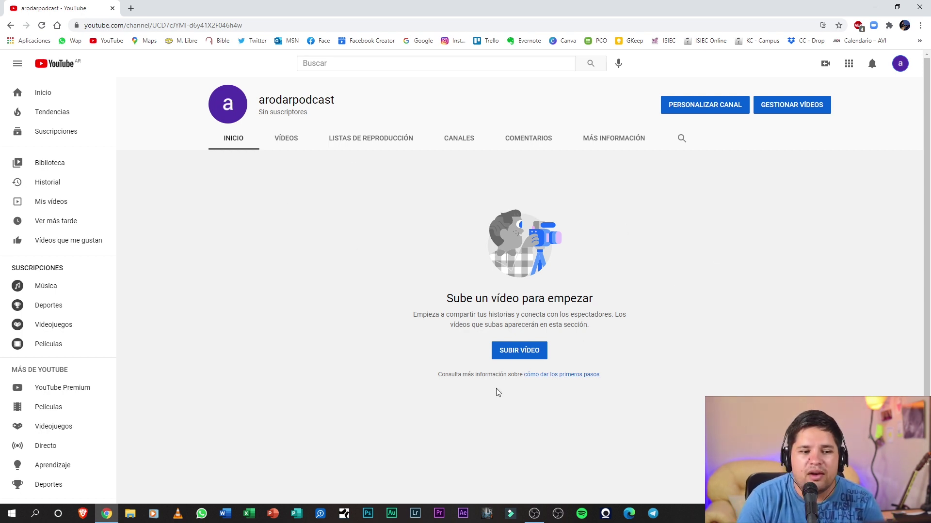
Check the empty VÍDEOS and LISTAS DE REPRODUCCIÓN tabs, return to INICIO, then choose PERSONALIZAR CANAL
{"action": "left_click", "coordinate": [285, 139]}
{"action": "left_click", "coordinate": [349, 145]}
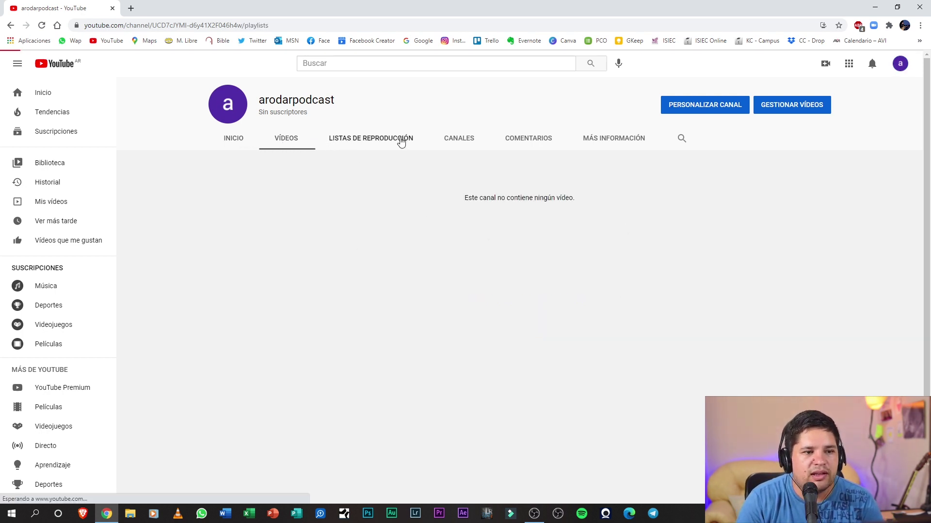
{"action": "left_click", "coordinate": [234, 138]}
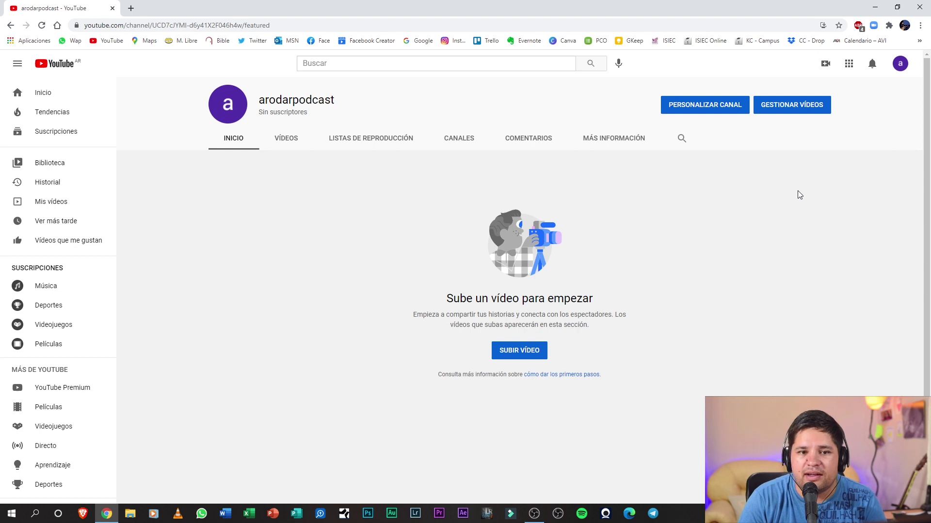
{"action": "left_click", "coordinate": [712, 103]}
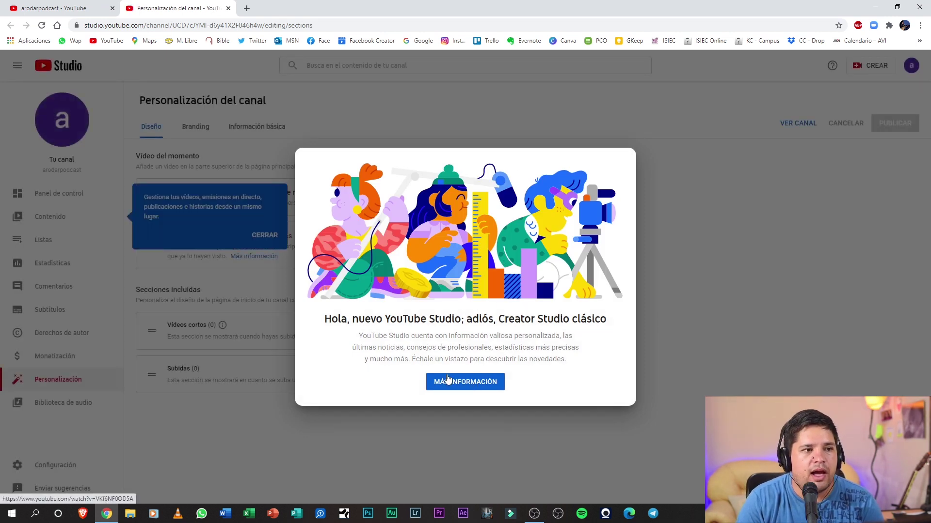
Skip the Studio introductory video and first tour tip, then return to the channel tab
{"action": "left_click", "coordinate": [480, 392]}
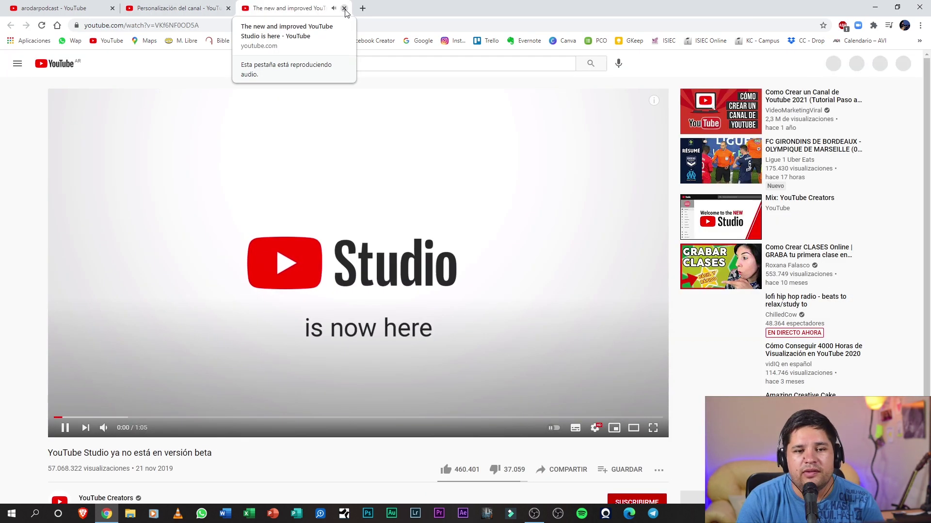
{"action": "left_click", "coordinate": [345, 9]}
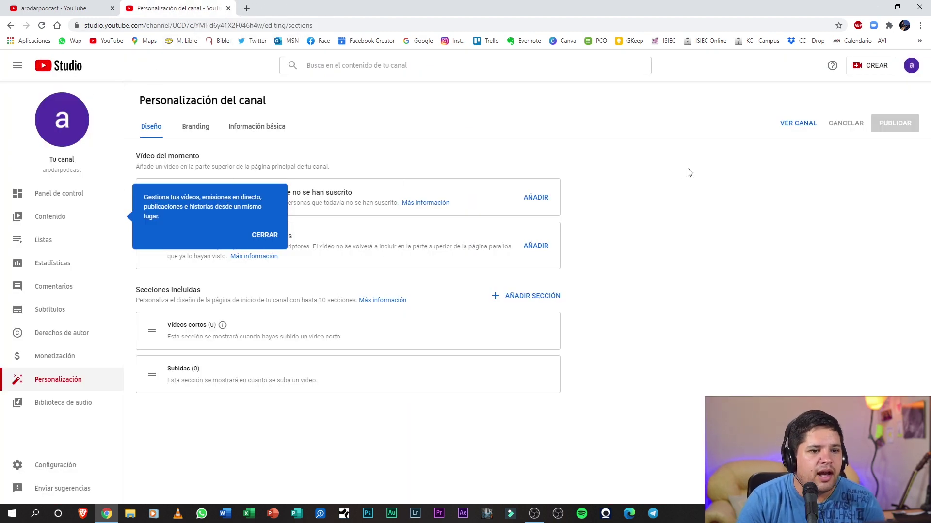
{"action": "left_click", "coordinate": [264, 236]}
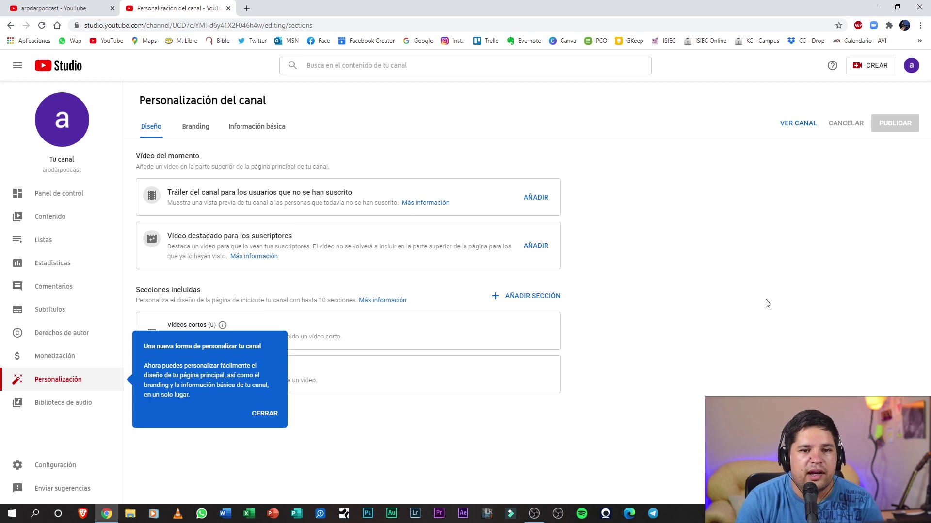
{"action": "left_click", "coordinate": [81, 11]}
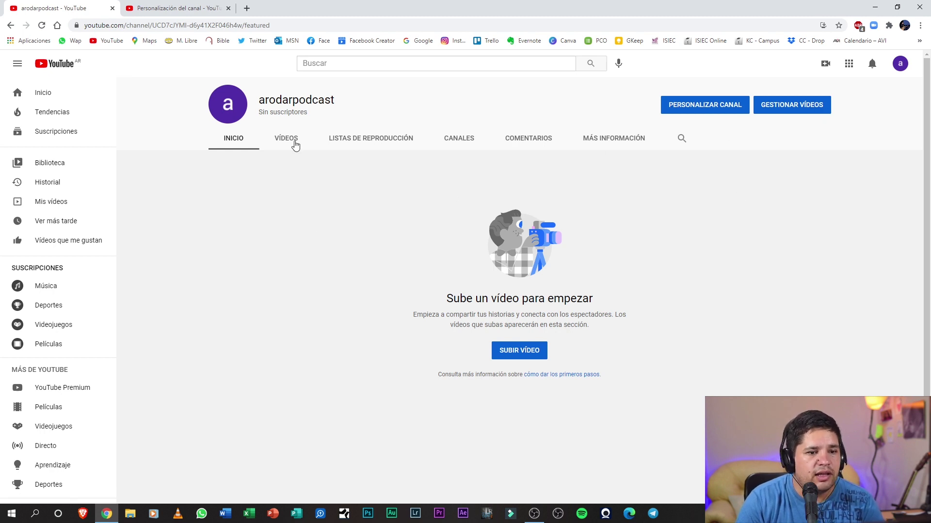
Review Studio's Canal settings, advanced options and the Acceso a funciones feature list
{"action": "left_click", "coordinate": [787, 113]}
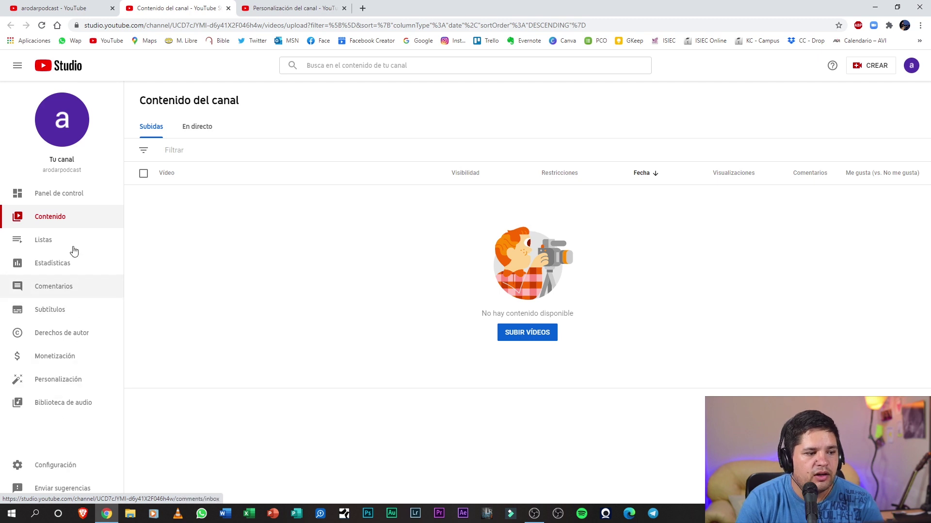
{"action": "left_click", "coordinate": [55, 467]}
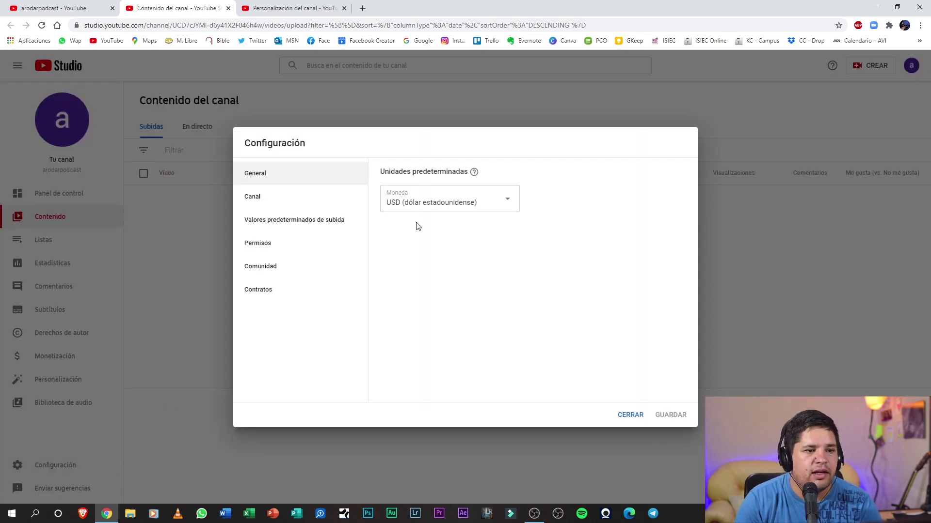
{"action": "left_click", "coordinate": [288, 199]}
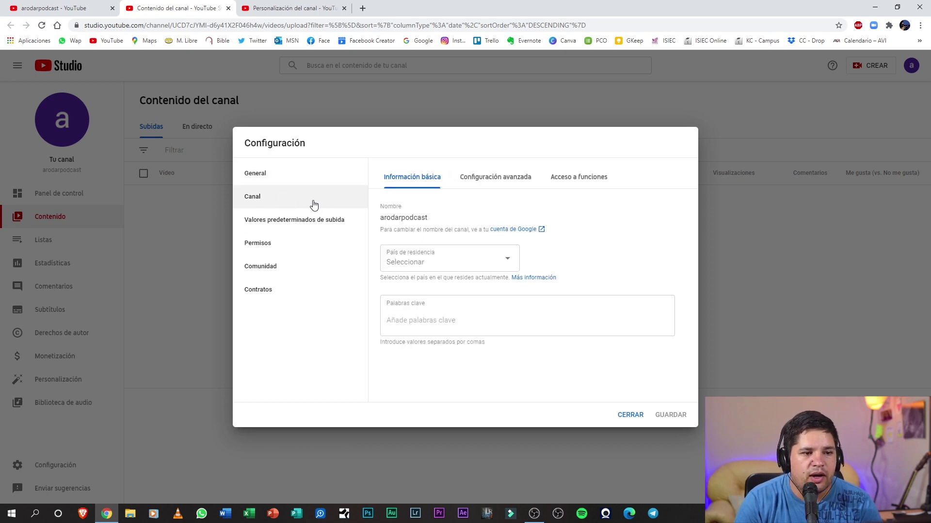
{"action": "left_click", "coordinate": [499, 179]}
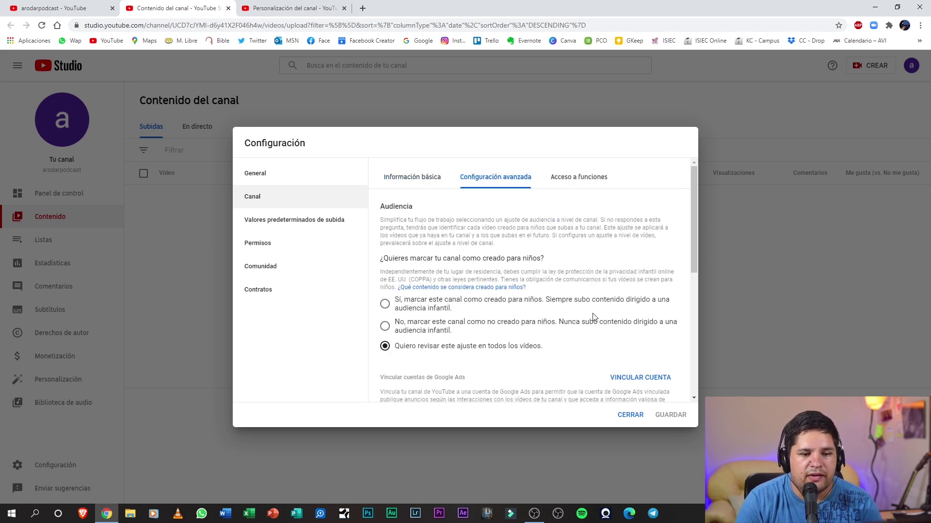
{"action": "scroll", "coordinate": [594, 314], "scroll_direction": "down", "scroll_amount": 4}
{"action": "scroll", "coordinate": [593, 315], "scroll_direction": "down", "scroll_amount": 2}
{"action": "scroll", "coordinate": [594, 315], "scroll_direction": "up", "scroll_amount": 2}
{"action": "scroll", "coordinate": [593, 315], "scroll_direction": "down", "scroll_amount": 2}
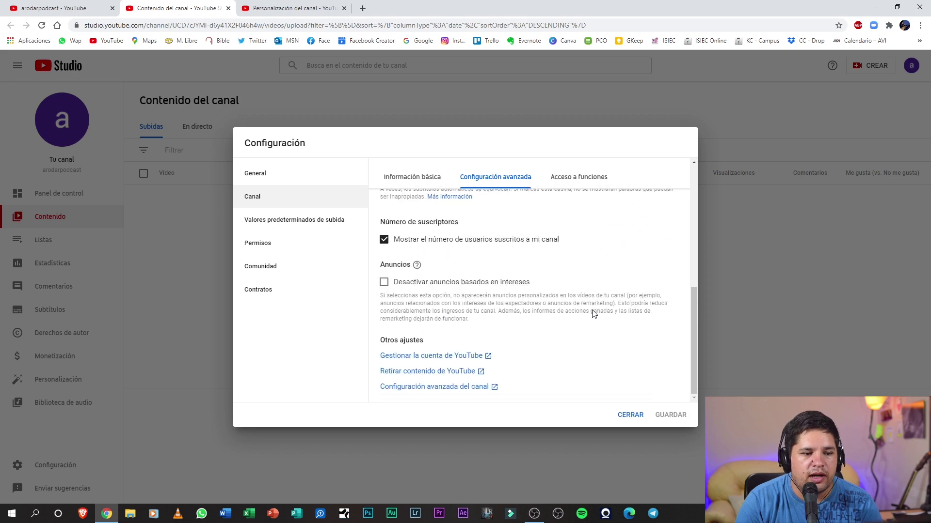
{"action": "left_click", "coordinate": [582, 177]}
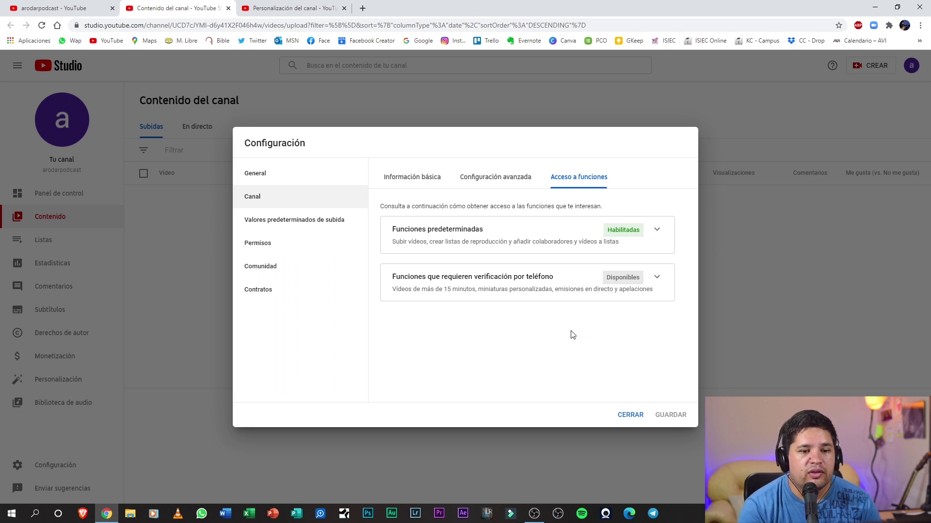
Return to the arodarpodcast channel page in the first browser tab
{"action": "left_click", "coordinate": [67, 9]}
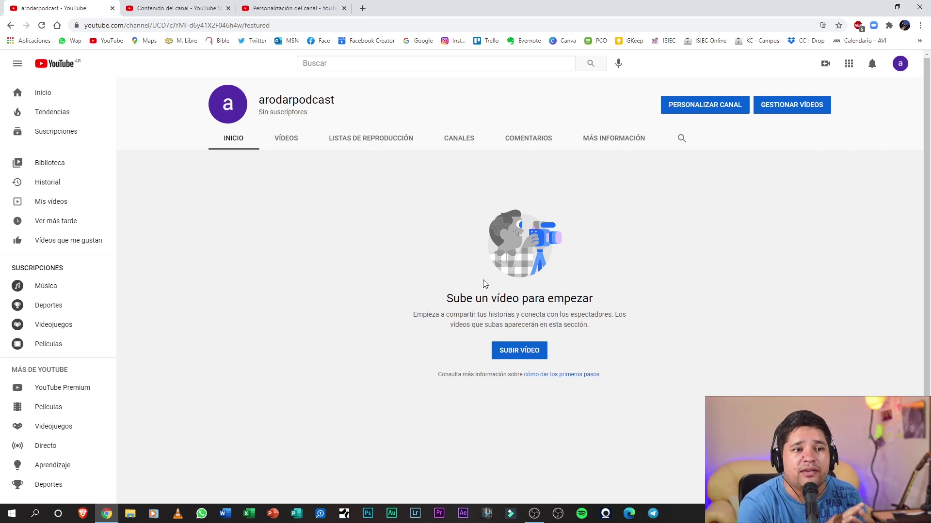
Close Studio settings, view the Panel de control showing 0 subscribers, then reopen Studio via the avatar
{"action": "left_click", "coordinate": [169, 7]}
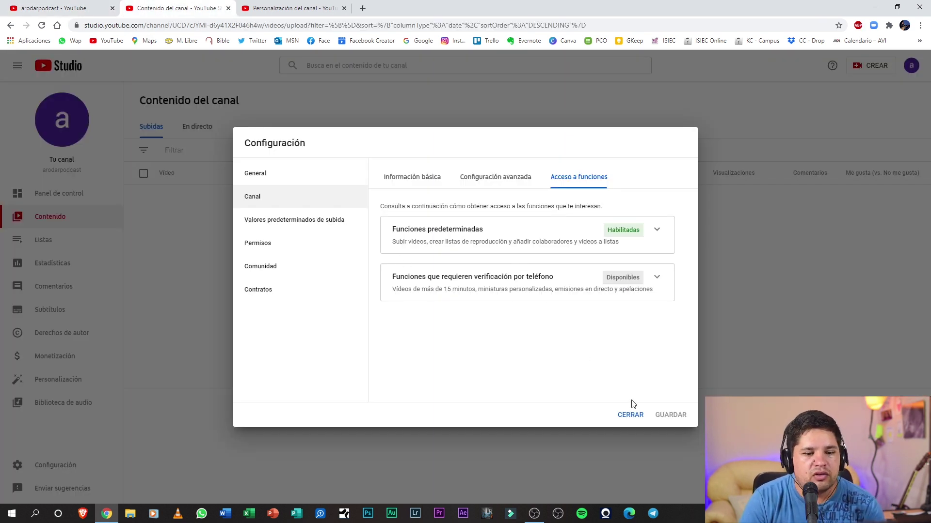
{"action": "left_click", "coordinate": [630, 415]}
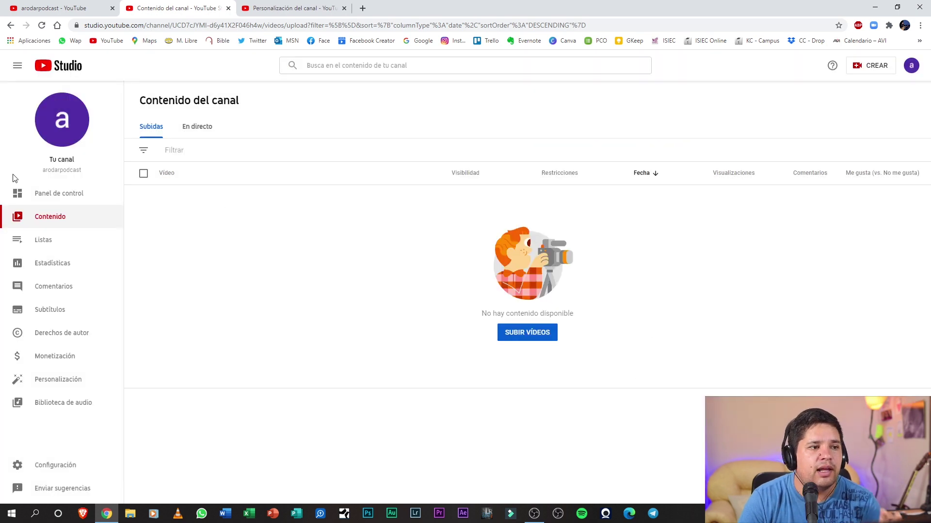
{"action": "left_click", "coordinate": [63, 195]}
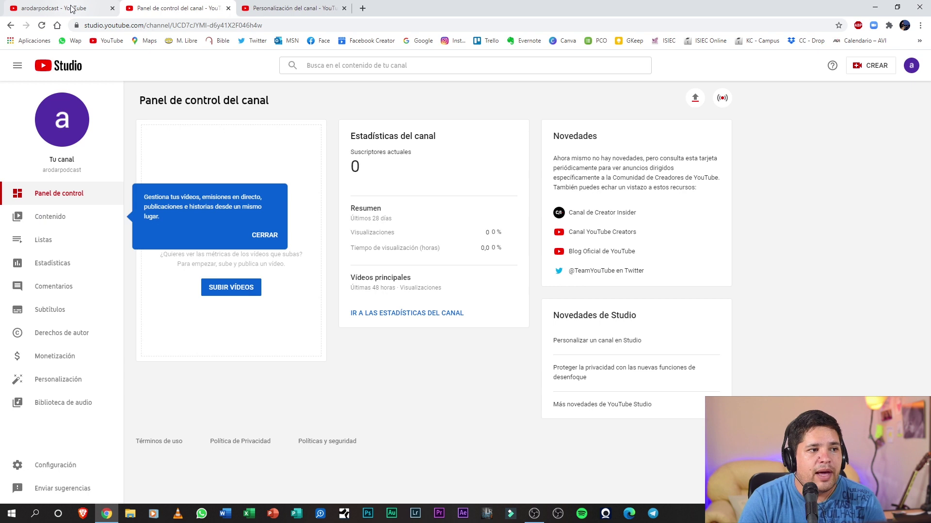
{"action": "left_click", "coordinate": [72, 9]}
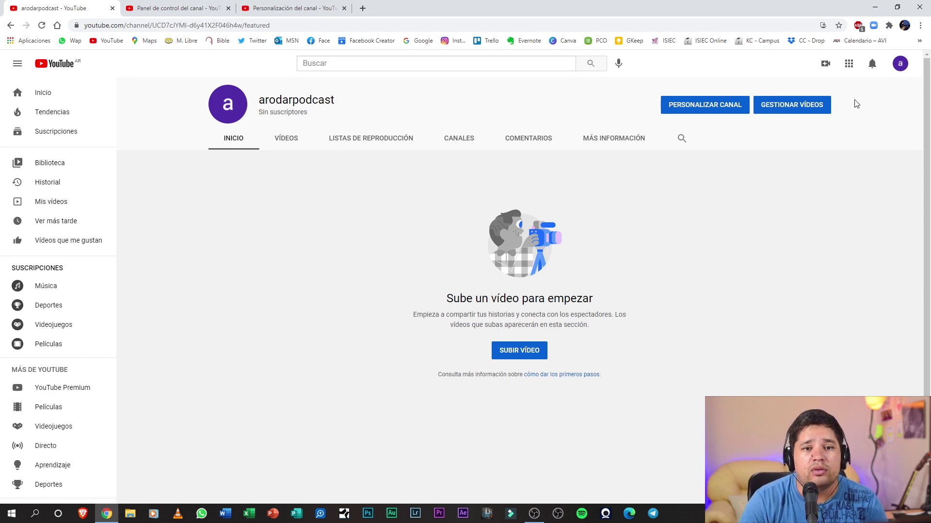
{"action": "left_click", "coordinate": [900, 65]}
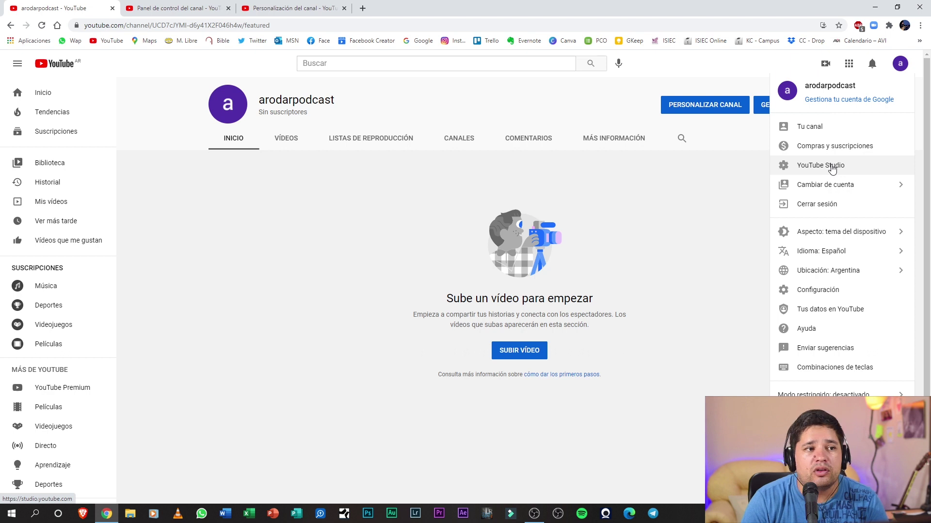
{"action": "left_click", "coordinate": [832, 167]}
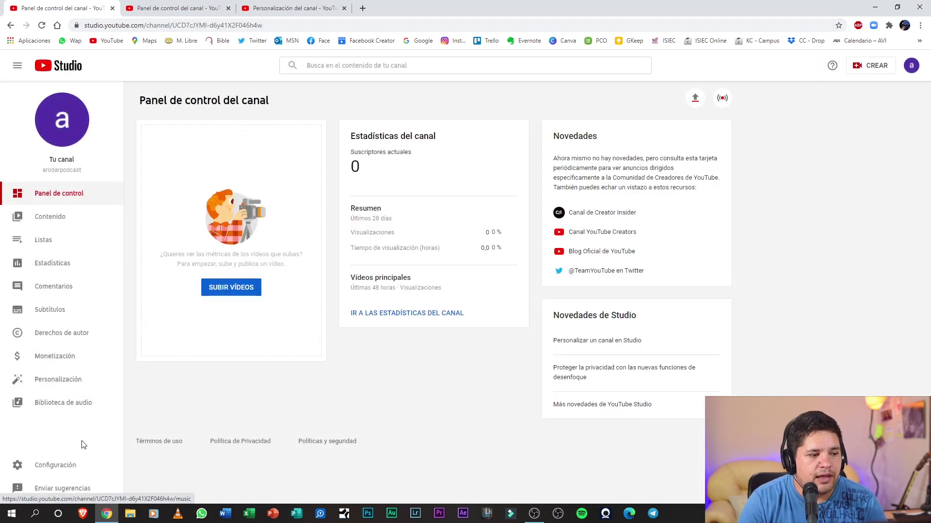
Expand the phone-verification features under Canal > Acceso a funciones and start phone verification
{"action": "left_click", "coordinate": [71, 471]}
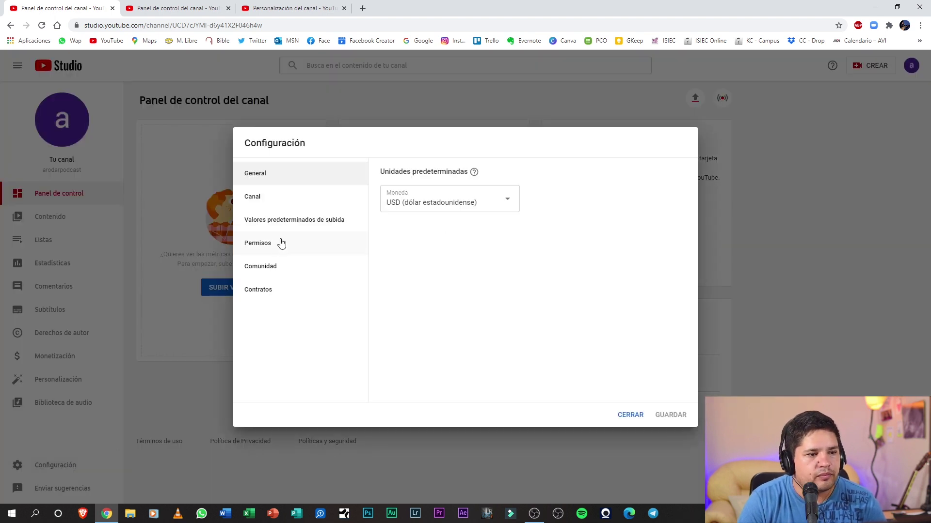
{"action": "left_click", "coordinate": [275, 202]}
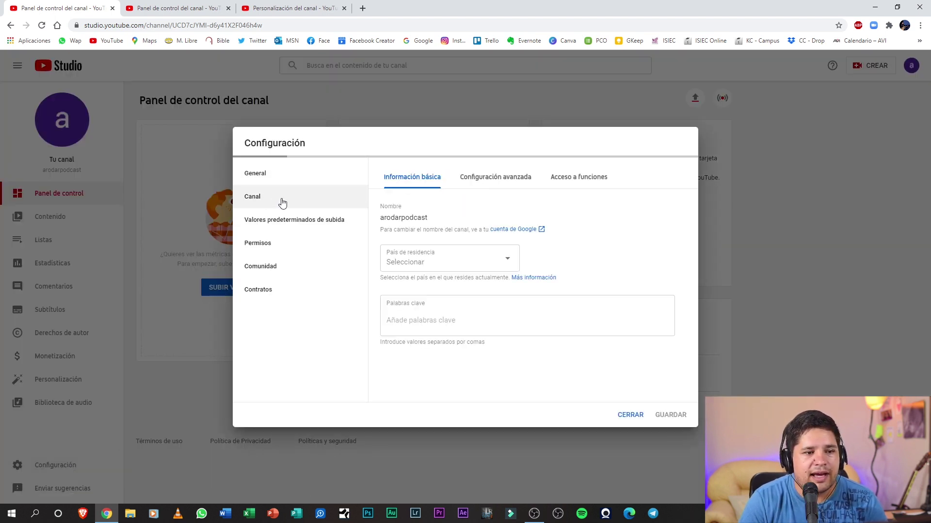
{"action": "left_click", "coordinate": [580, 183]}
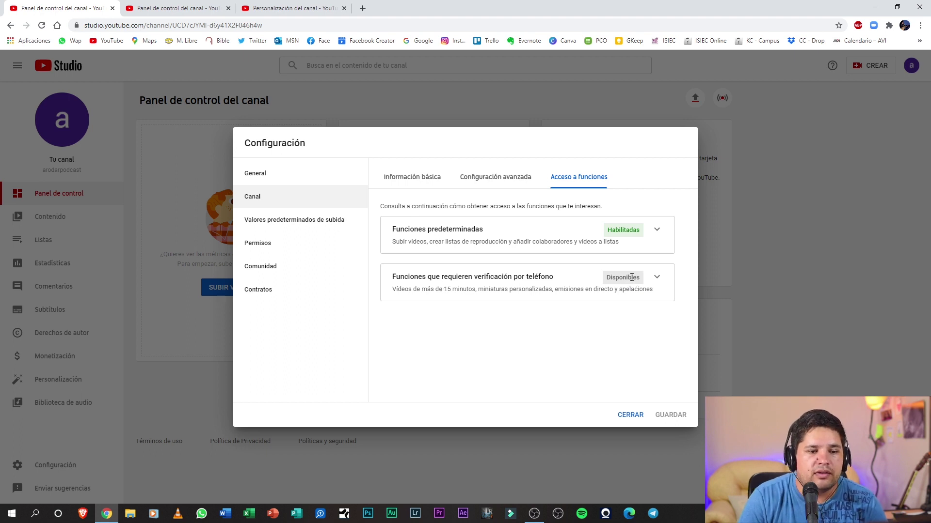
{"action": "left_click", "coordinate": [656, 277]}
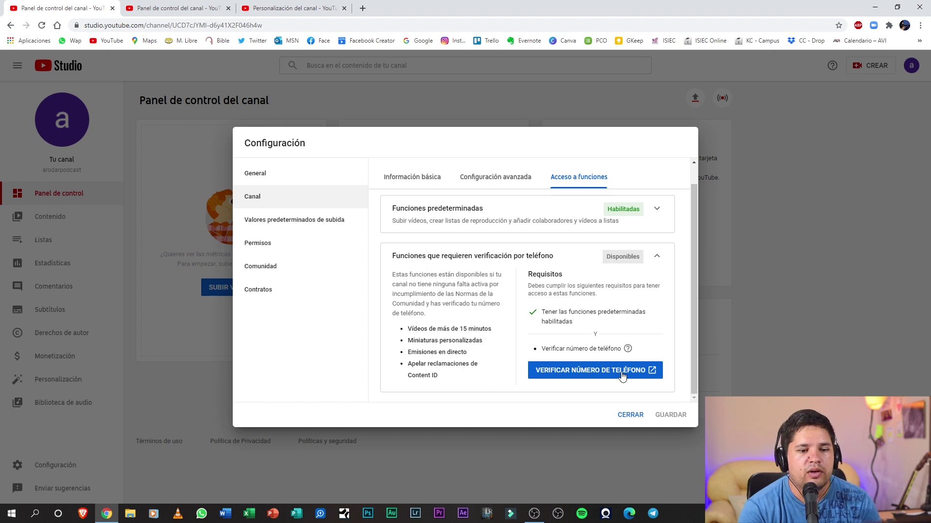
{"action": "left_click", "coordinate": [622, 373]}
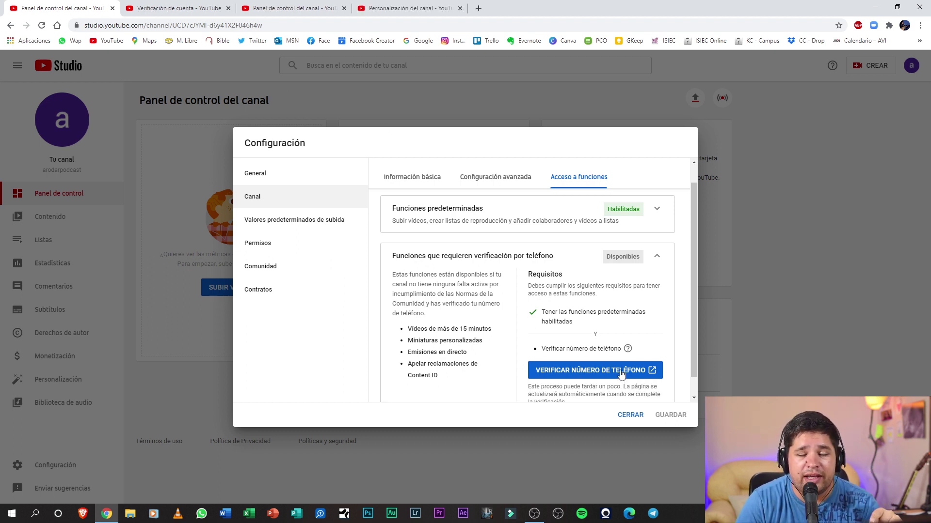
{"action": "left_click", "coordinate": [199, 8]}
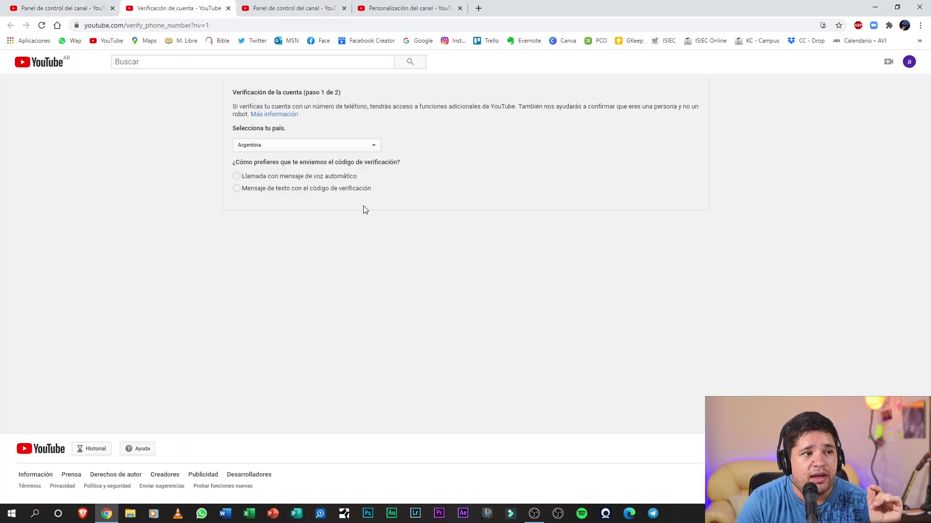
Choose Mensaje de texto, enter the account's phone number and send the verification code
{"action": "left_click", "coordinate": [283, 190]}
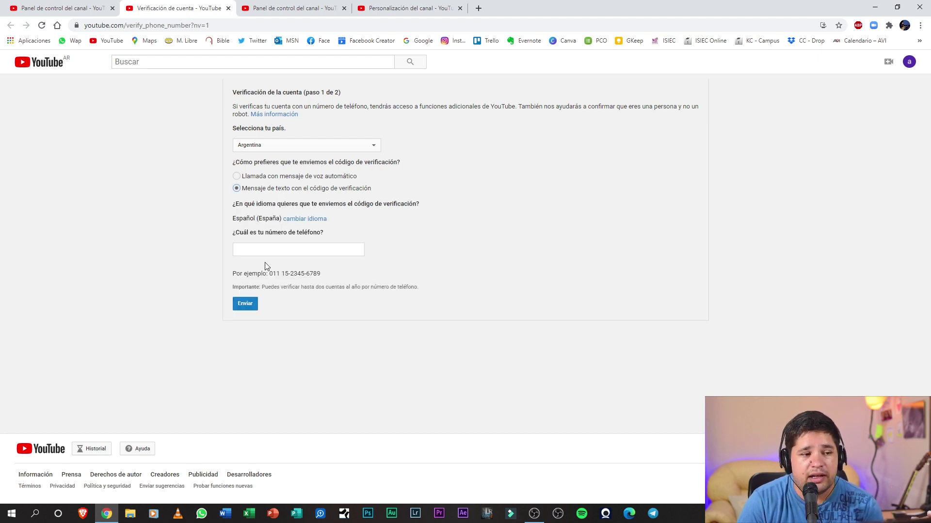
{"action": "left_click", "coordinate": [281, 250]}
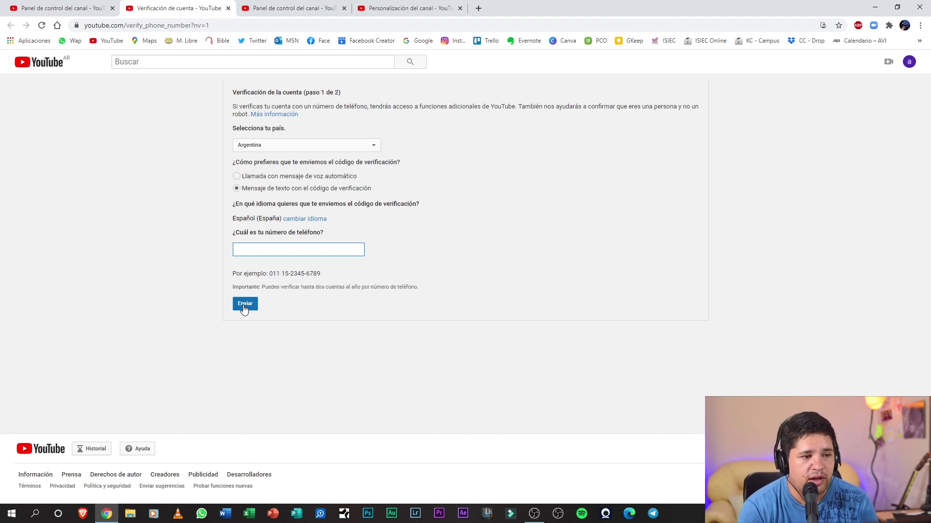
{"action": "type", "text": "-"}
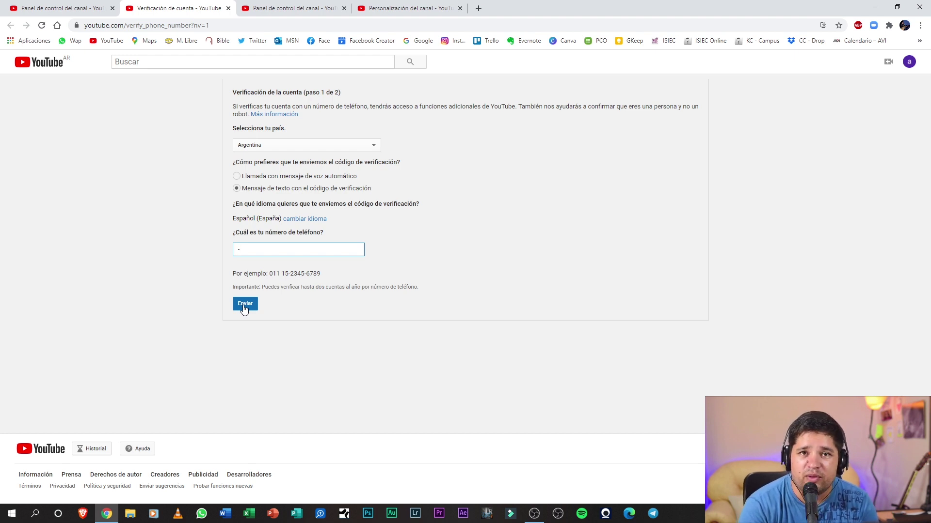
{"action": "left_click", "coordinate": [244, 306]}
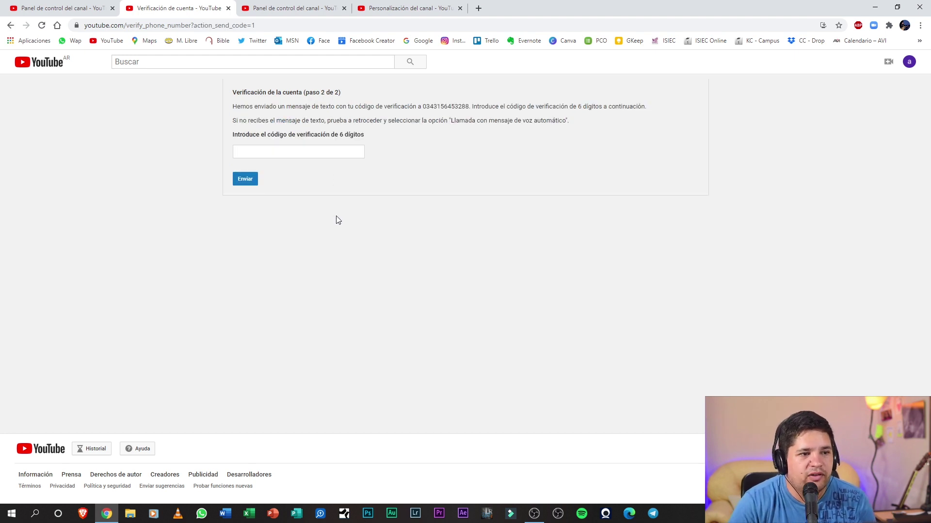
Enter and submit the 6-digit code received by text, then return to the Studio tab
{"action": "left_click", "coordinate": [263, 155]}
{"action": "left_click", "coordinate": [282, 164]}
{"action": "left_click", "coordinate": [283, 153]}
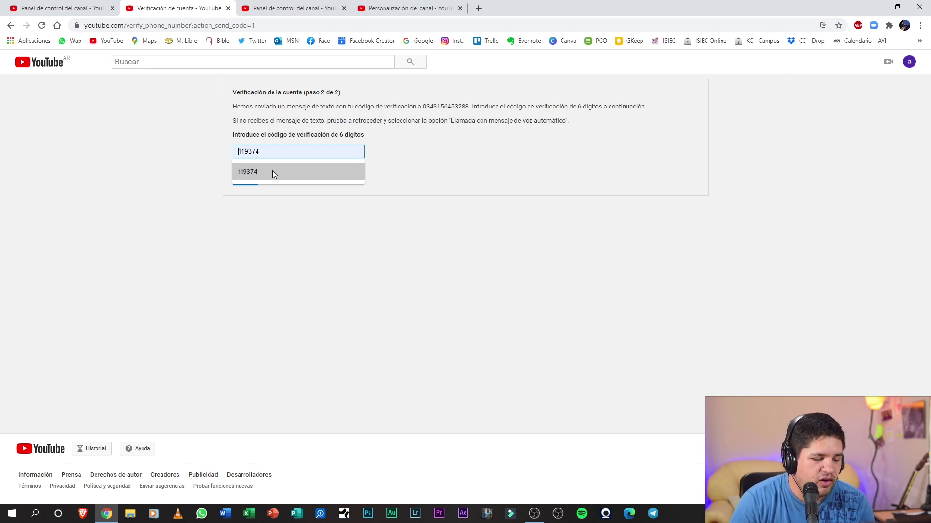
{"action": "left_click", "coordinate": [287, 230]}
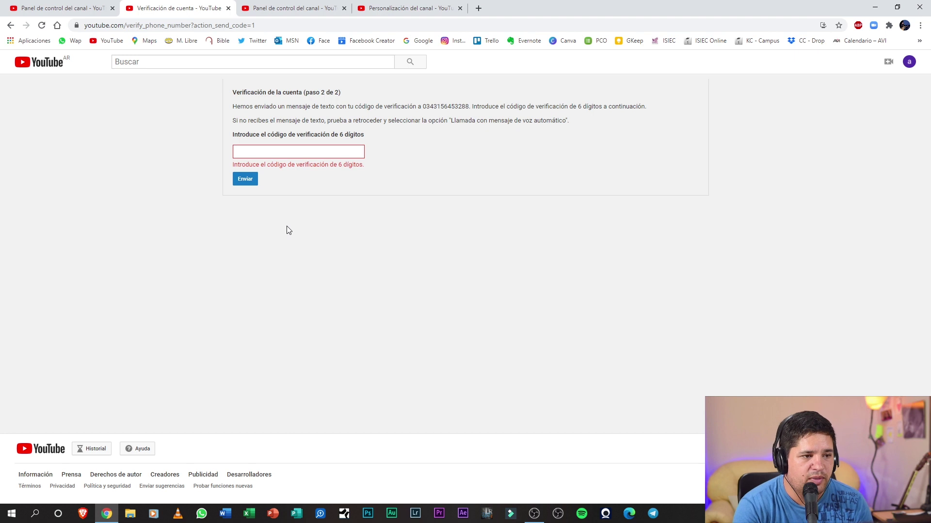
{"action": "left_click", "coordinate": [272, 151]}
{"action": "left_click", "coordinate": [251, 180]}
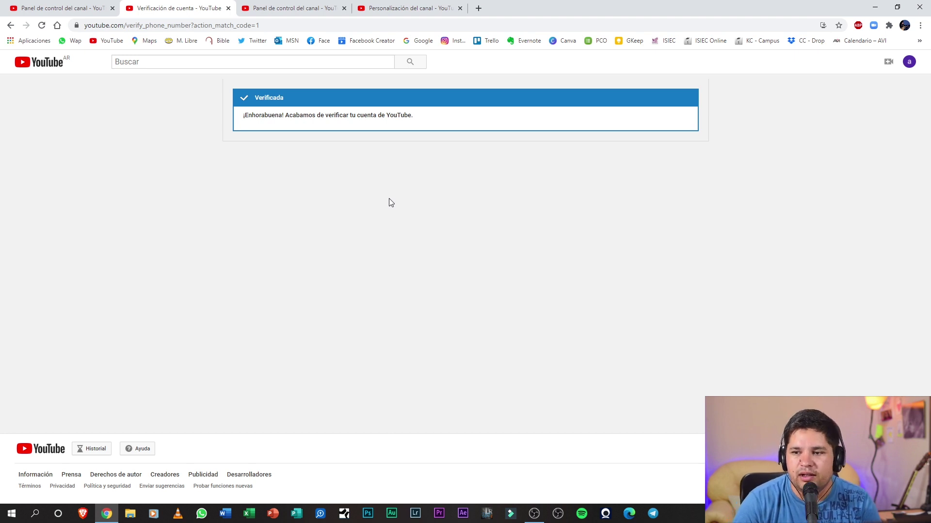
{"action": "left_click", "coordinate": [59, 9]}
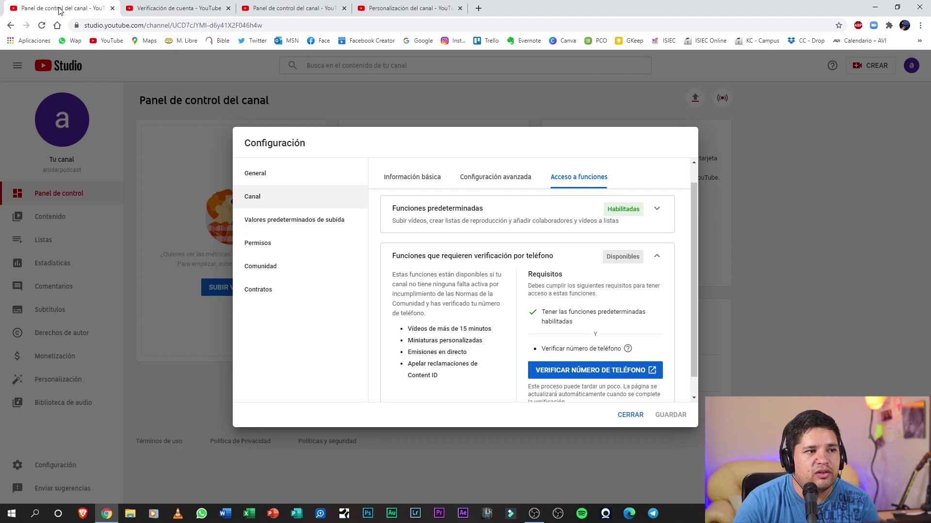
Confirm under Configuración > Canal > Acceso a funciones that phone-verified features are enabled, then close settings
{"action": "left_click", "coordinate": [644, 371]}
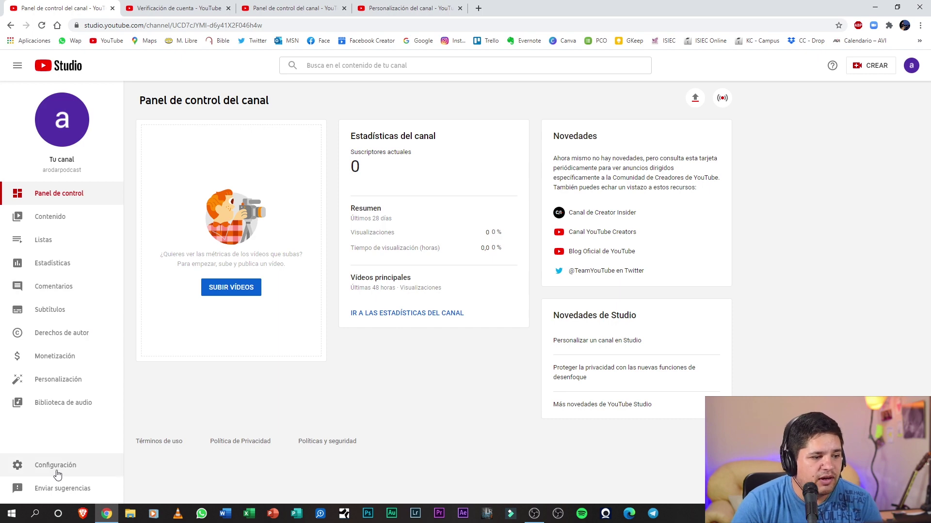
{"action": "left_click", "coordinate": [56, 466]}
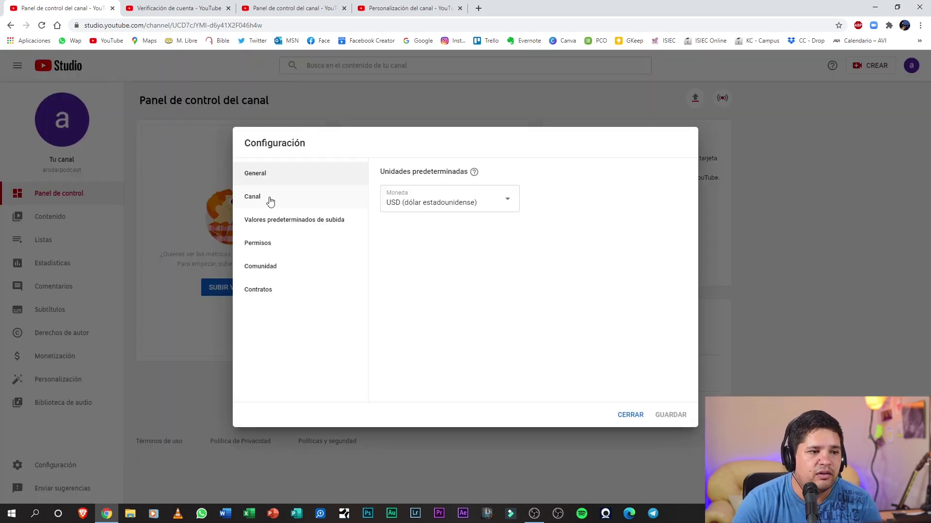
{"action": "left_click", "coordinate": [269, 199]}
{"action": "left_click", "coordinate": [577, 178]}
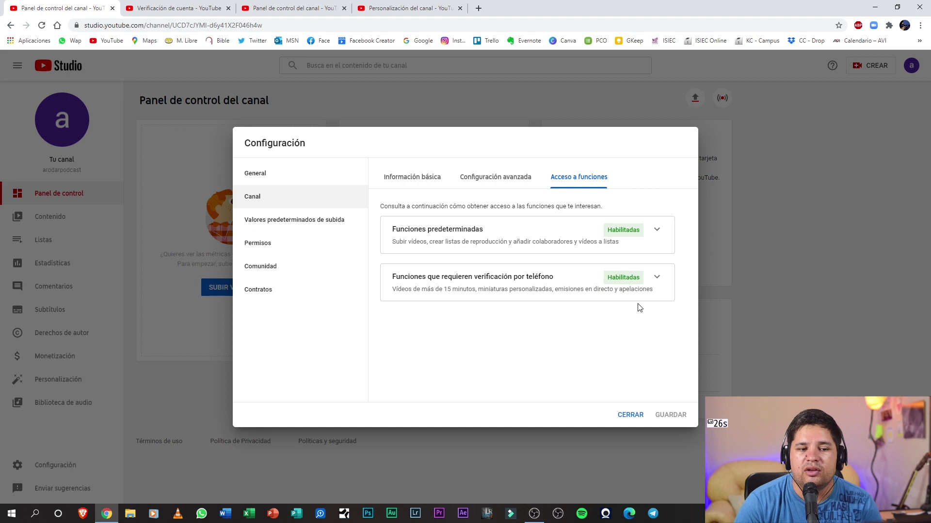
{"action": "left_click", "coordinate": [657, 278]}
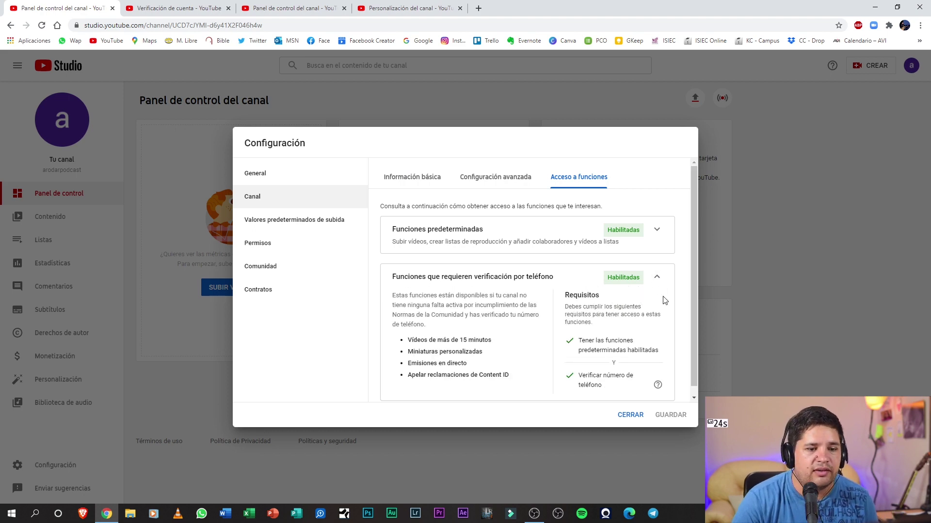
{"action": "scroll", "coordinate": [577, 339], "scroll_direction": "down", "scroll_amount": 1}
{"action": "left_click", "coordinate": [632, 416]}
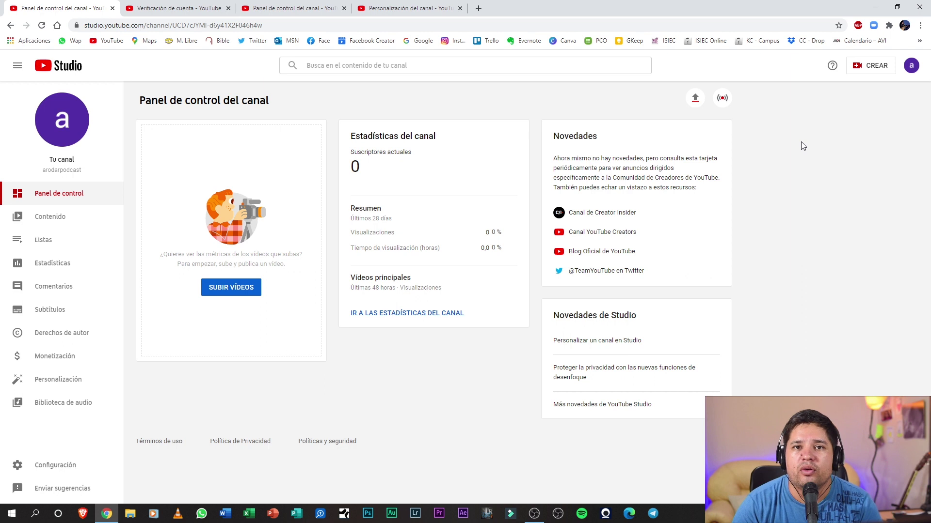
Go to the arodarpodcast channel page through the avatar's Tu canal and start SUBIR VÍDEO
{"action": "left_click", "coordinate": [53, 219]}
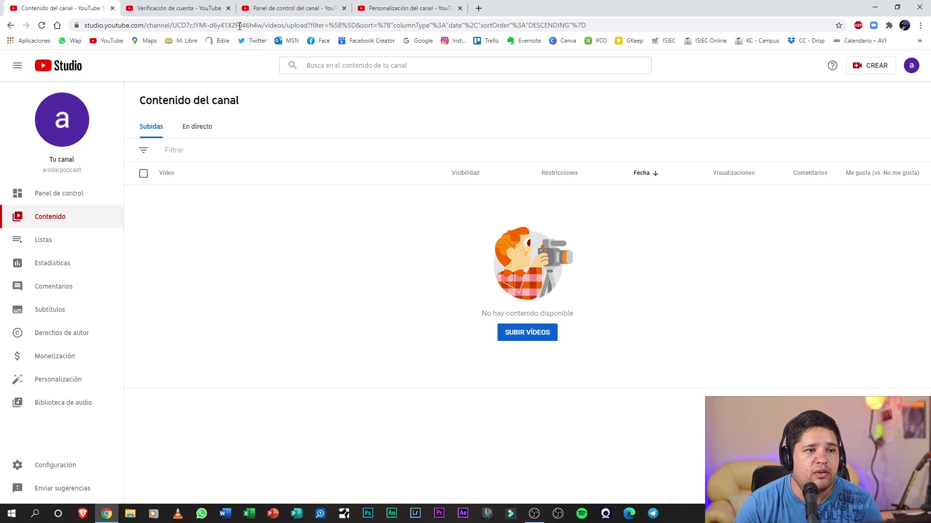
{"action": "left_click", "coordinate": [111, 42]}
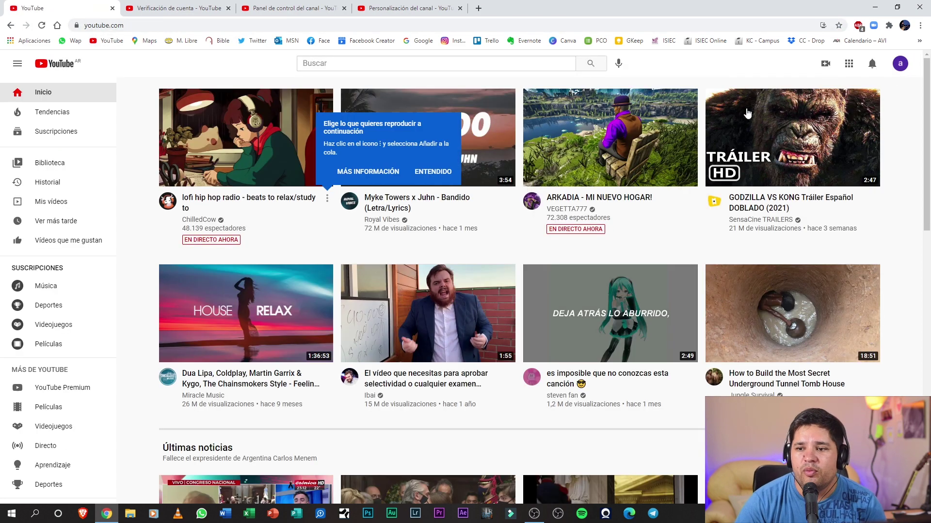
{"action": "left_click", "coordinate": [900, 63]}
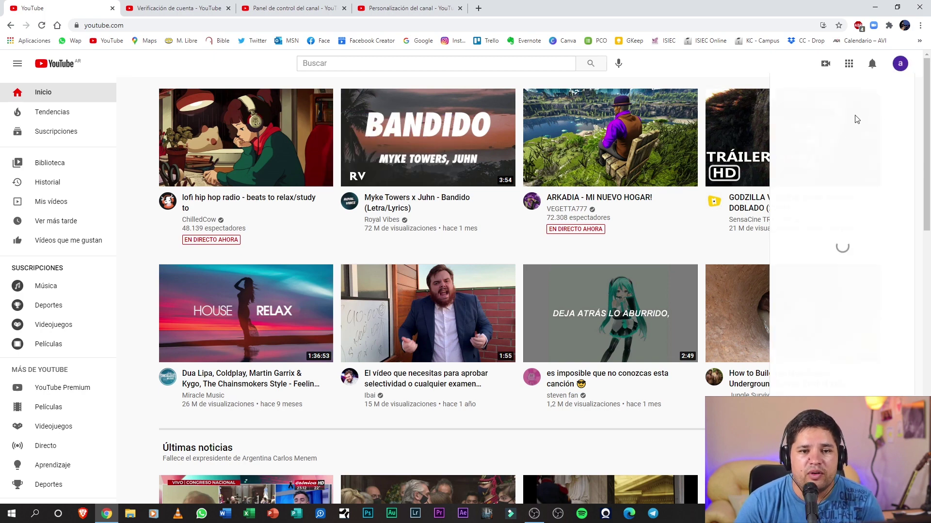
{"action": "left_click", "coordinate": [820, 127]}
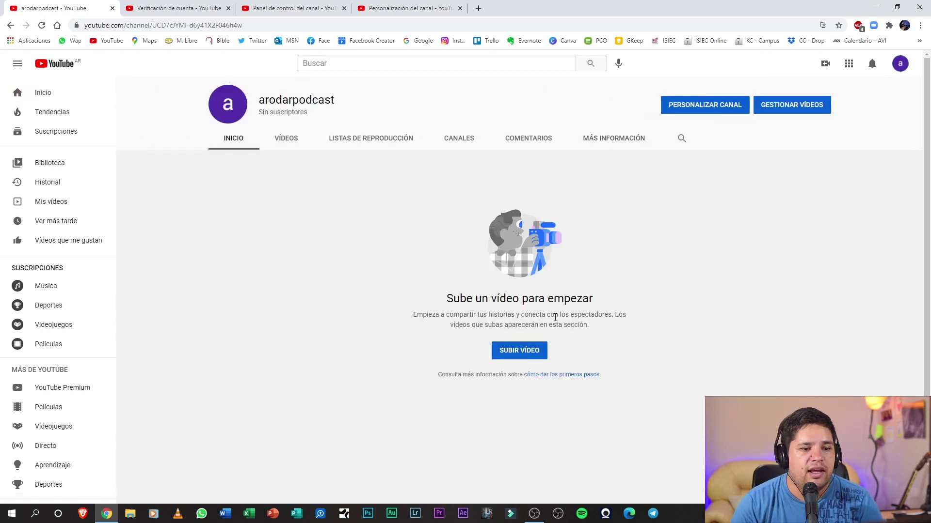
{"action": "left_click", "coordinate": [535, 354]}
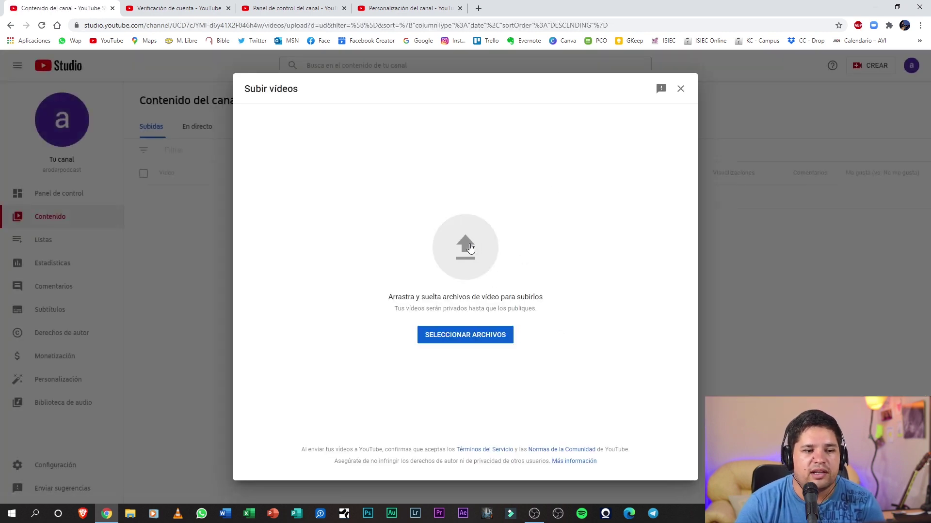
{"action": "left_click", "coordinate": [483, 334]}
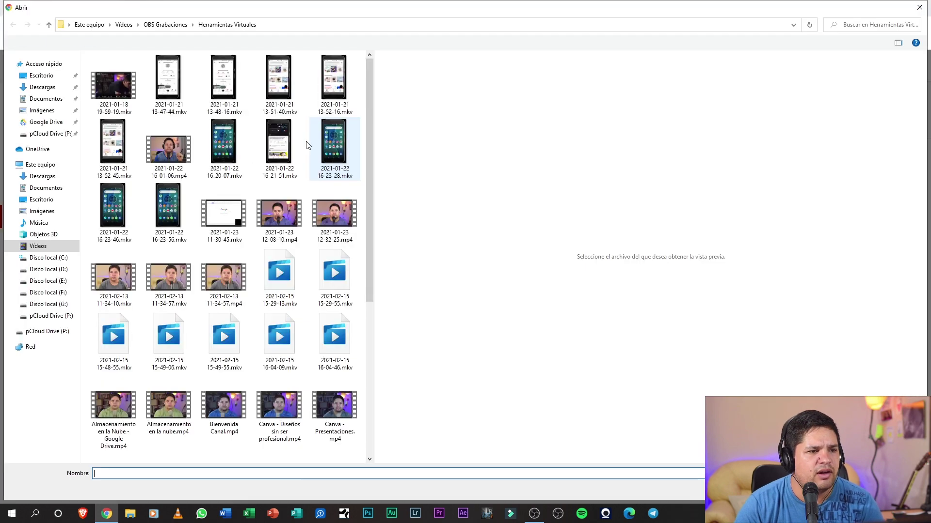
{"action": "double_click", "coordinate": [113, 85]}
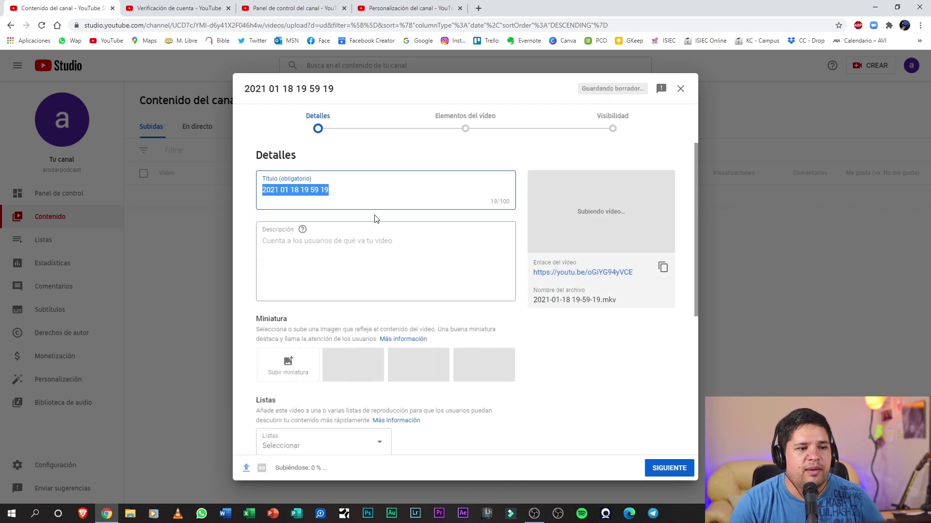
{"action": "left_click", "coordinate": [331, 190]}
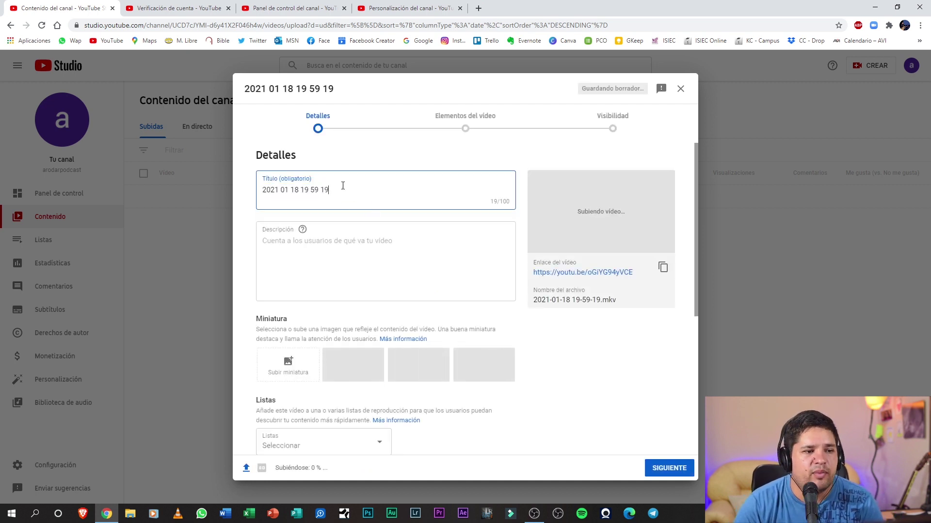
{"action": "left_click_drag", "start_coordinate": [343, 190], "coordinate": [250, 190]}
{"action": "left_click", "coordinate": [380, 241]}
{"action": "scroll", "coordinate": [285, 218], "scroll_direction": "down", "scroll_amount": 3}
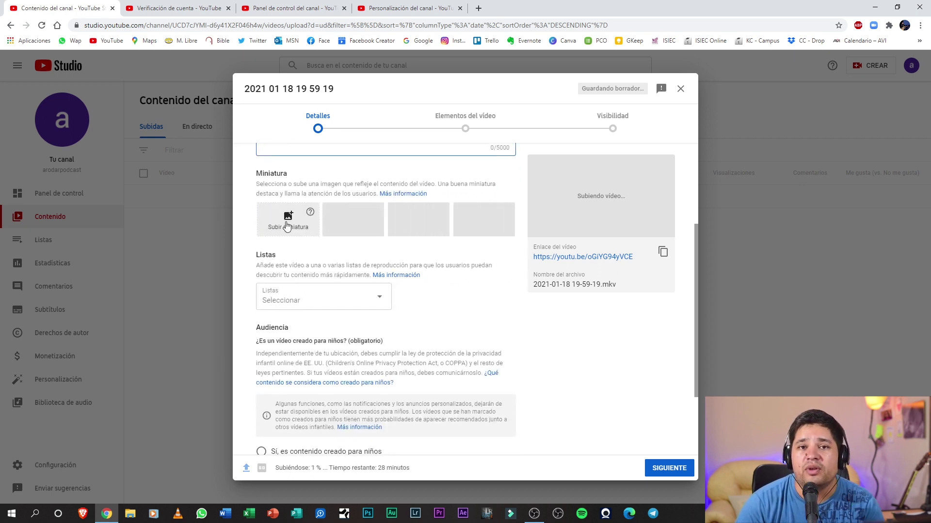
{"action": "scroll", "coordinate": [288, 226], "scroll_direction": "down", "scroll_amount": 1}
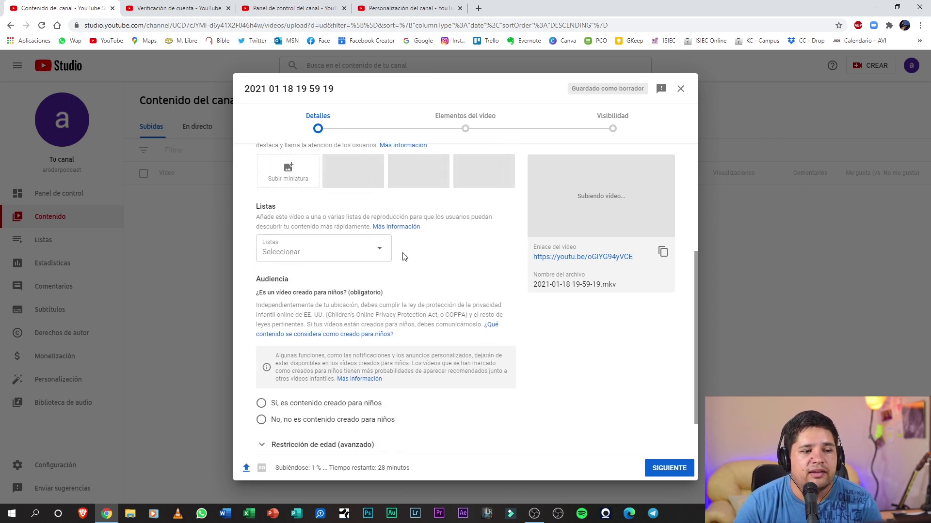
{"action": "scroll", "coordinate": [426, 255], "scroll_direction": "down", "scroll_amount": 1}
{"action": "scroll", "coordinate": [434, 256], "scroll_direction": "down", "scroll_amount": 1}
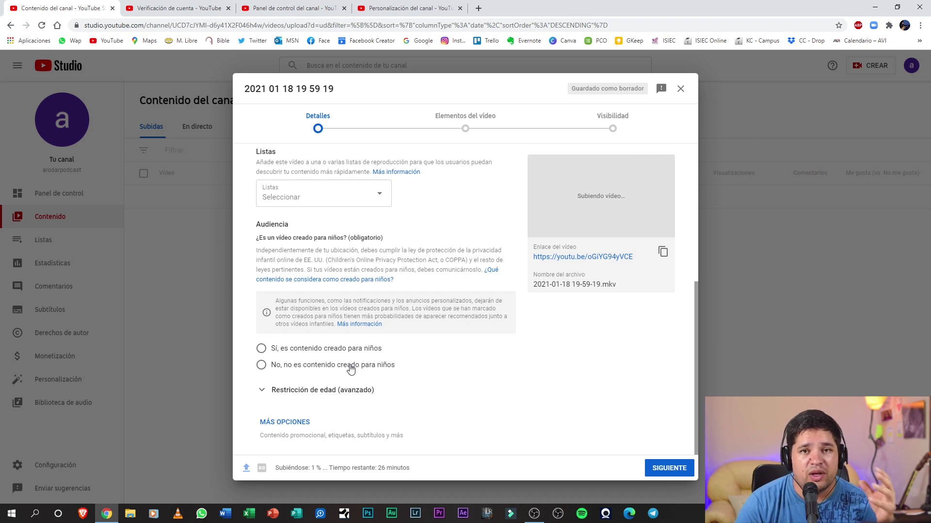
Mark the video 'No, no es contenido creado para niños' and reveal the age restriction and MÁS OPCIONES settings
{"action": "left_click", "coordinate": [351, 369]}
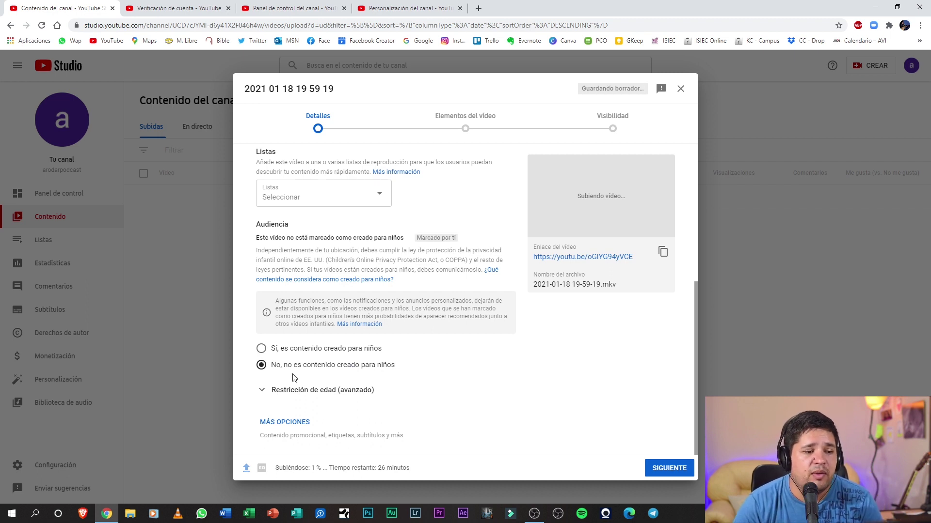
{"action": "left_click", "coordinate": [303, 395]}
{"action": "scroll", "coordinate": [405, 396], "scroll_direction": "down", "scroll_amount": 2}
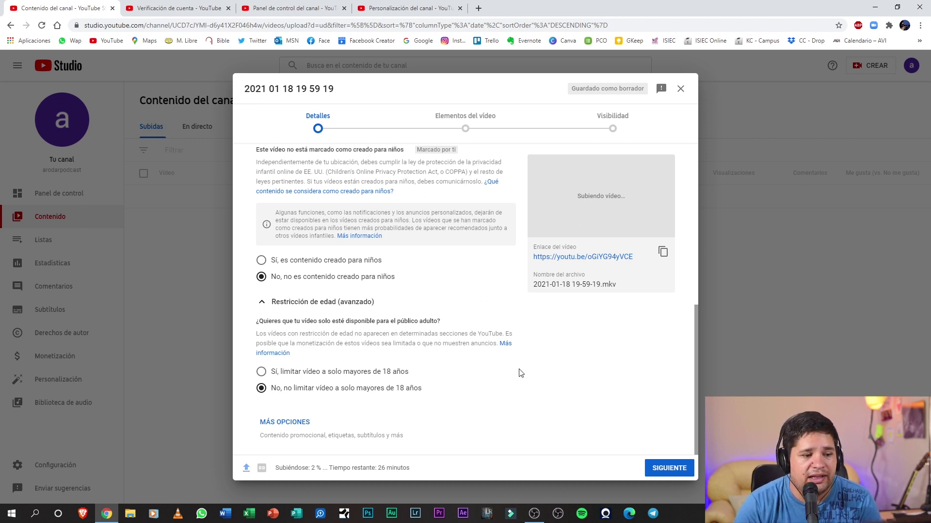
{"action": "left_click", "coordinate": [304, 422]}
{"action": "scroll", "coordinate": [365, 381], "scroll_direction": "down", "scroll_amount": 1}
{"action": "scroll", "coordinate": [366, 381], "scroll_direction": "down", "scroll_amount": 5}
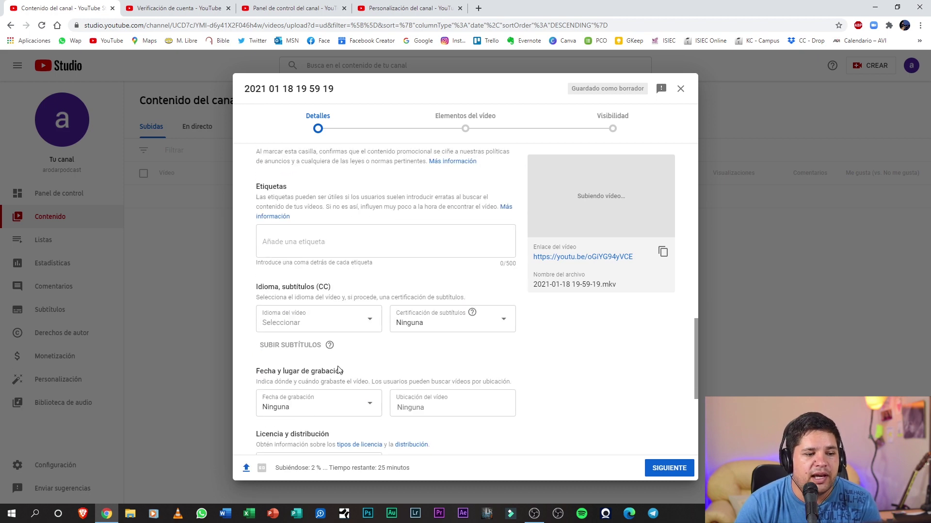
{"action": "scroll", "coordinate": [401, 348], "scroll_direction": "up", "scroll_amount": 7}
{"action": "scroll", "coordinate": [406, 342], "scroll_direction": "up", "scroll_amount": 6}
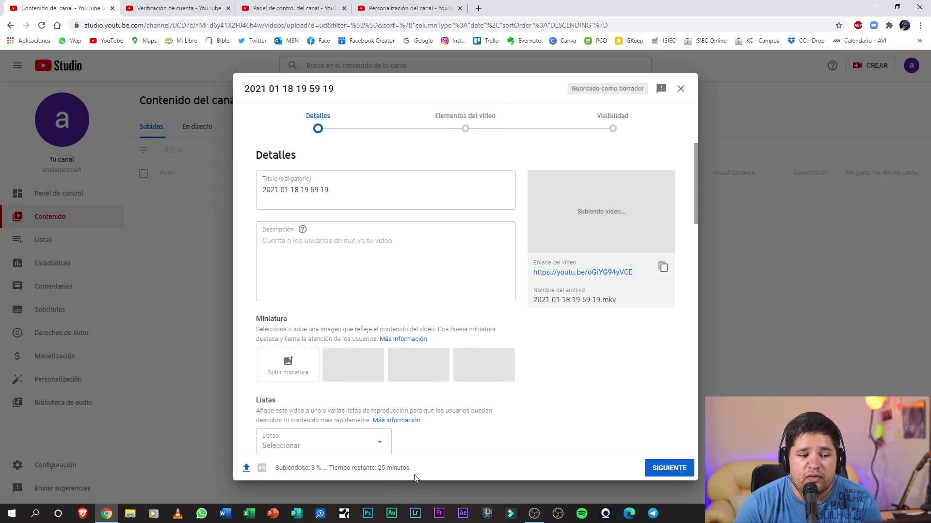
Advance through Elementos del vídeo to Visibilidad, review the Guardar o publicar options, then go back
{"action": "left_click", "coordinate": [471, 126]}
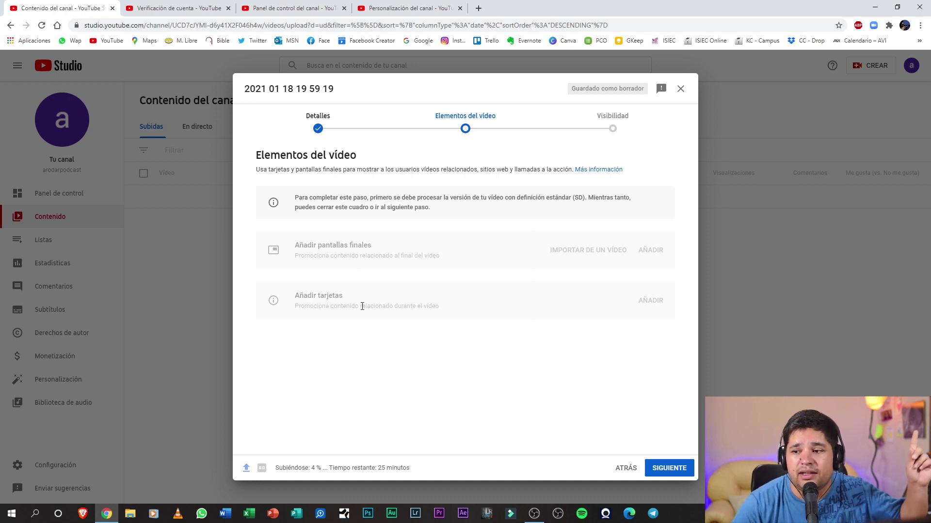
{"action": "left_click", "coordinate": [611, 127]}
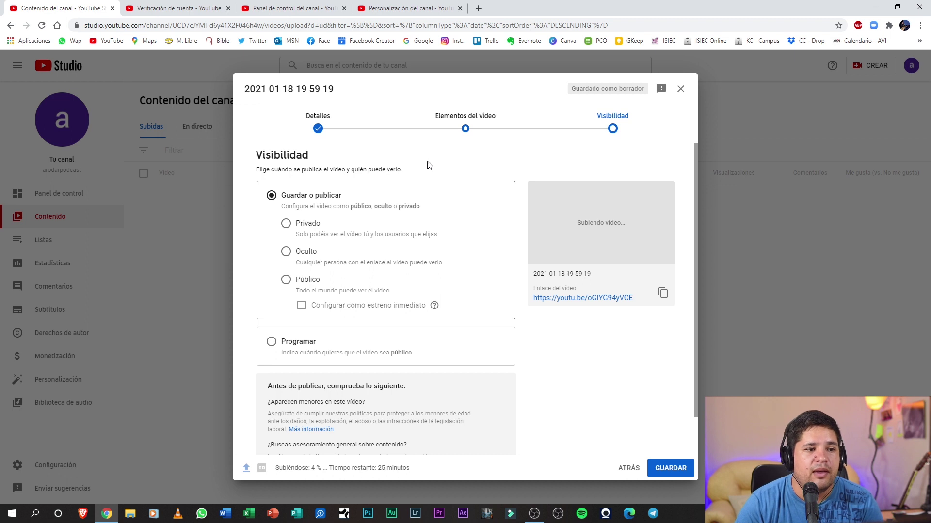
{"action": "scroll", "coordinate": [519, 178], "scroll_direction": "down", "scroll_amount": 2}
{"action": "scroll", "coordinate": [352, 264], "scroll_direction": "up", "scroll_amount": 2}
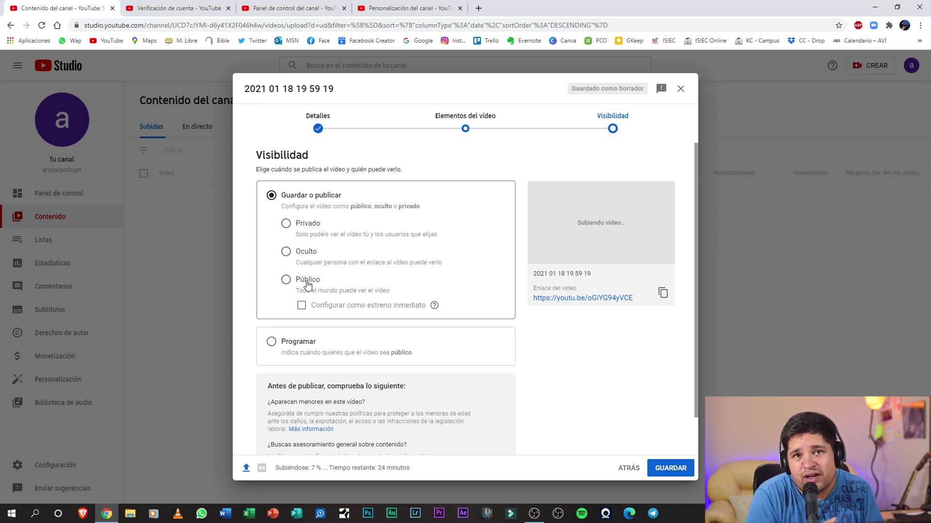
{"action": "scroll", "coordinate": [303, 291], "scroll_direction": "down", "scroll_amount": 1}
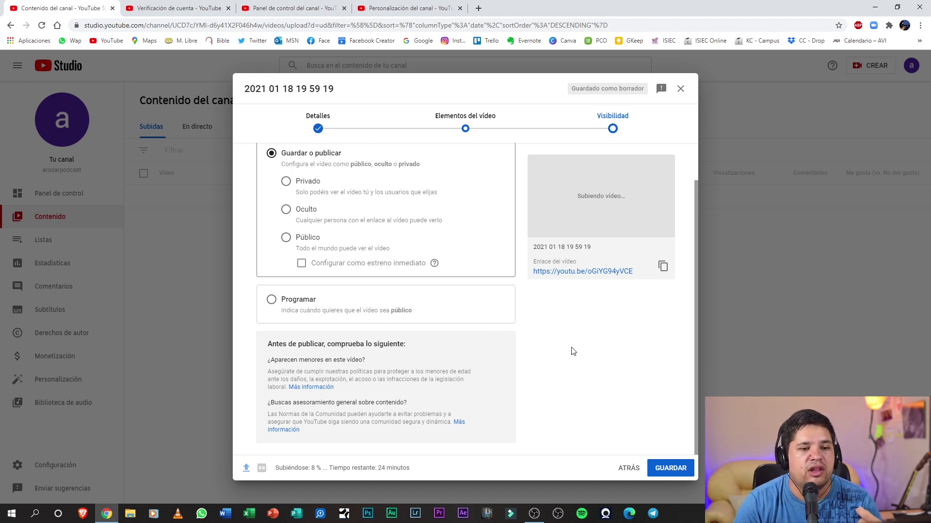
{"action": "scroll", "coordinate": [570, 348], "scroll_direction": "up", "scroll_amount": 1}
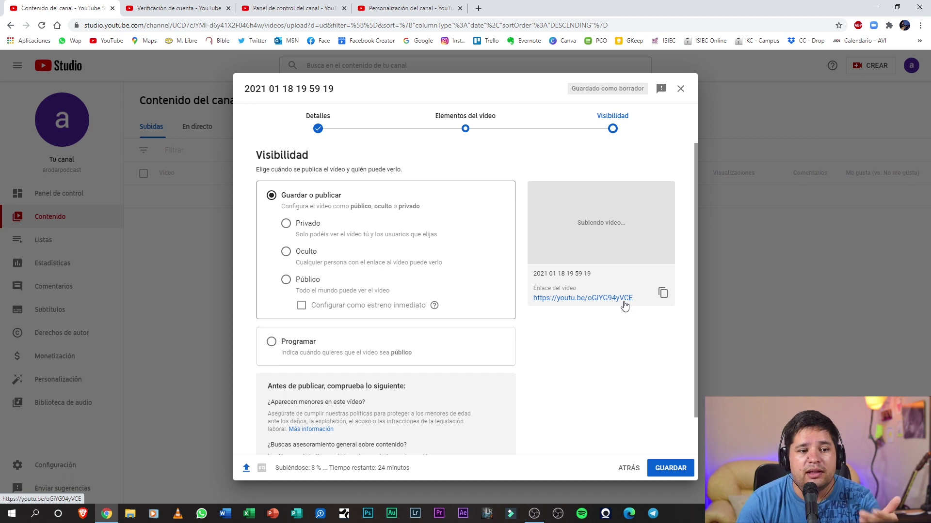
{"action": "left_click", "coordinate": [629, 468]}
Close the upload dialog and cancel the draft's upload with CANCELAR SUBIDA, confirming it
{"action": "left_click", "coordinate": [627, 468]}
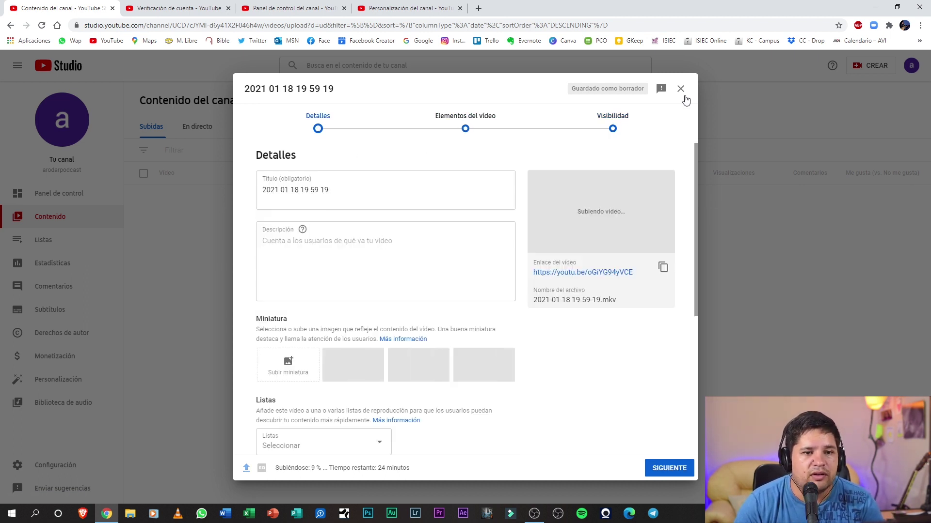
{"action": "left_click", "coordinate": [681, 88]}
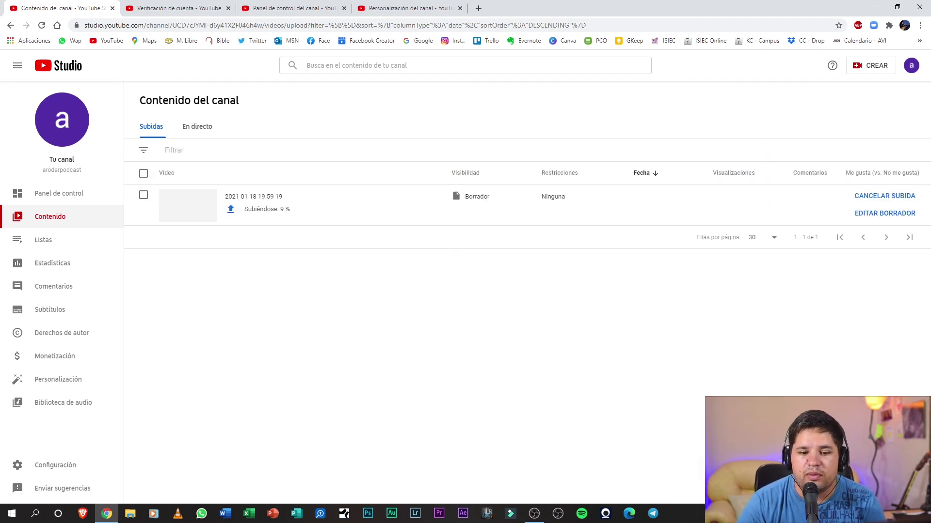
{"action": "left_click", "coordinate": [884, 196]}
{"action": "left_click", "coordinate": [528, 314]}
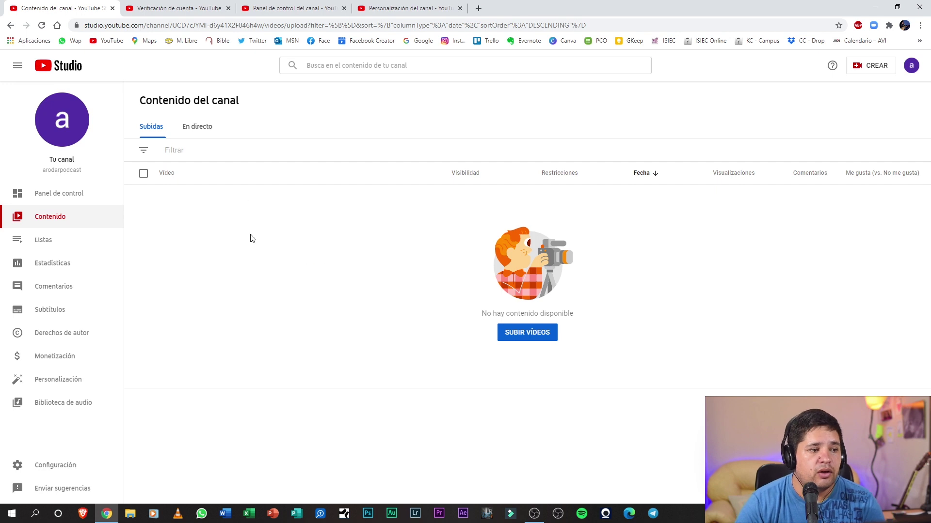
Navigate back in the browser to the arodarpodcast channel page
{"action": "left_click", "coordinate": [138, 9]}
{"action": "left_click", "coordinate": [84, 15]}
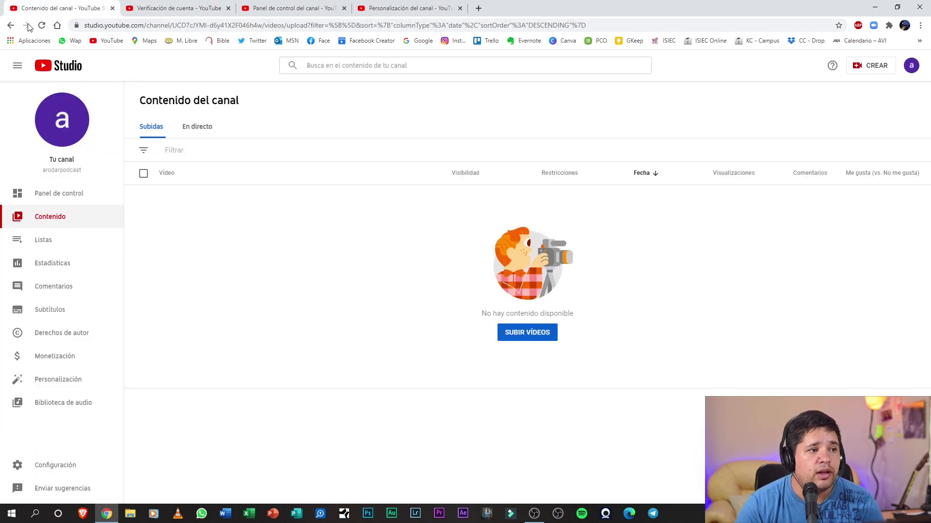
{"action": "left_click", "coordinate": [10, 26]}
{"action": "left_click", "coordinate": [11, 25]}
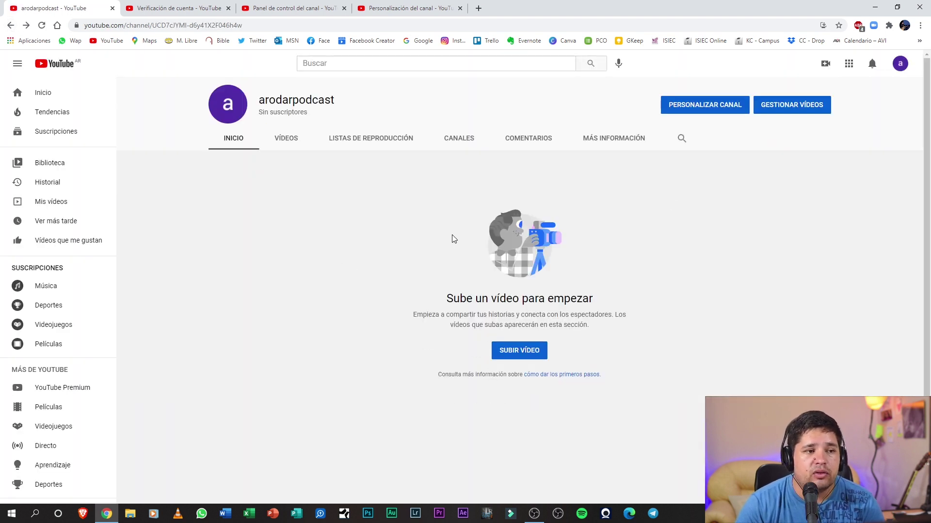
Glance at the new channel's Vídeos and Inicio tabs, then open the Herramientas Virtuales channel page
{"action": "left_click", "coordinate": [287, 138]}
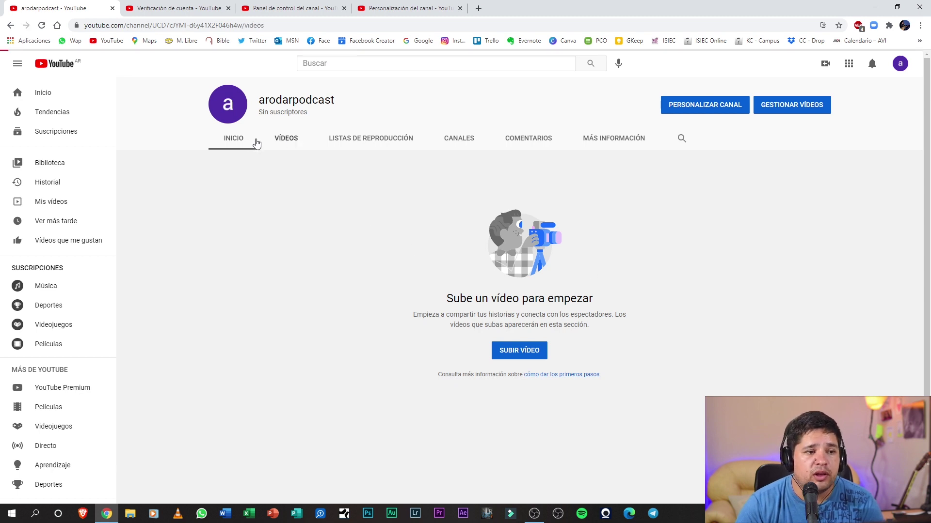
{"action": "left_click", "coordinate": [233, 140]}
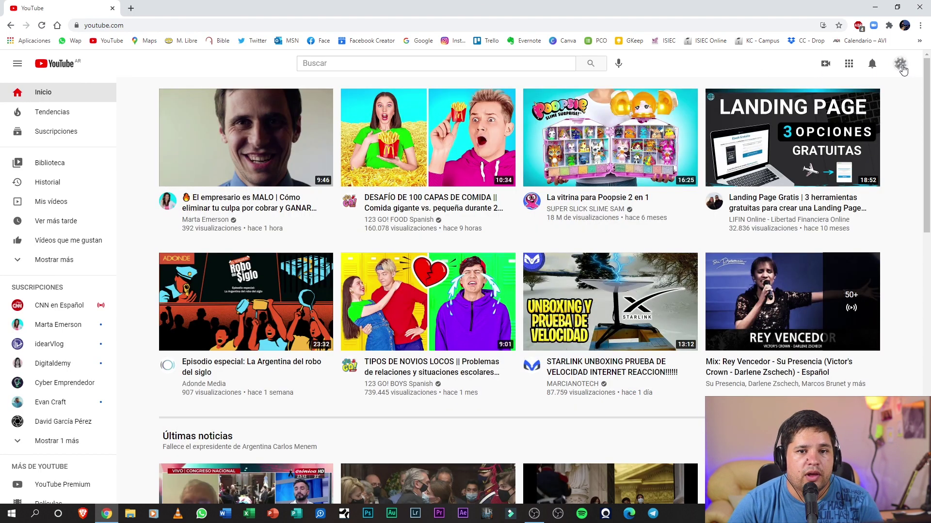
{"action": "left_click", "coordinate": [900, 63]}
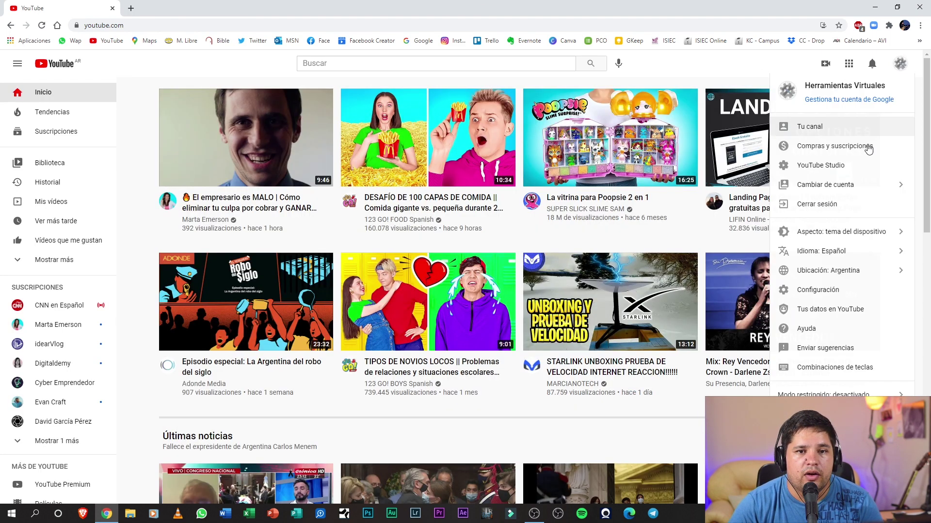
{"action": "left_click", "coordinate": [735, 68]}
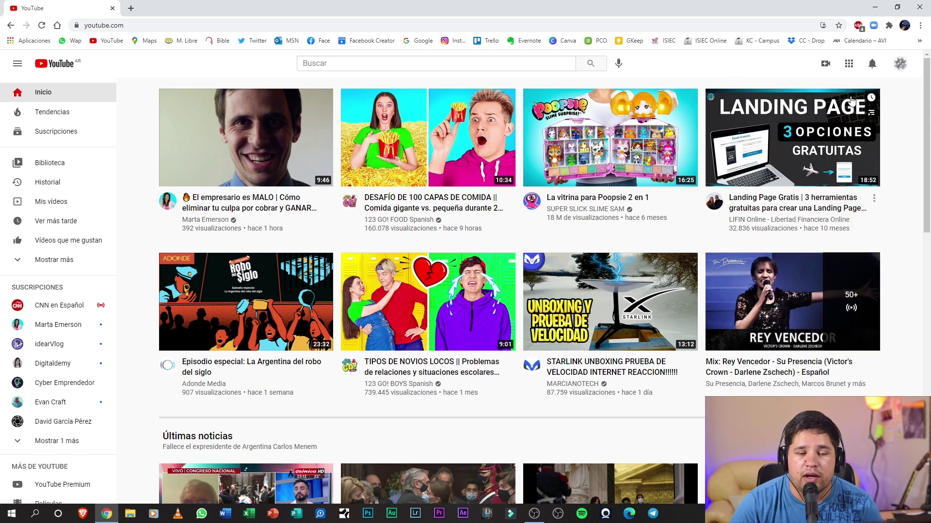
{"action": "left_click", "coordinate": [898, 64]}
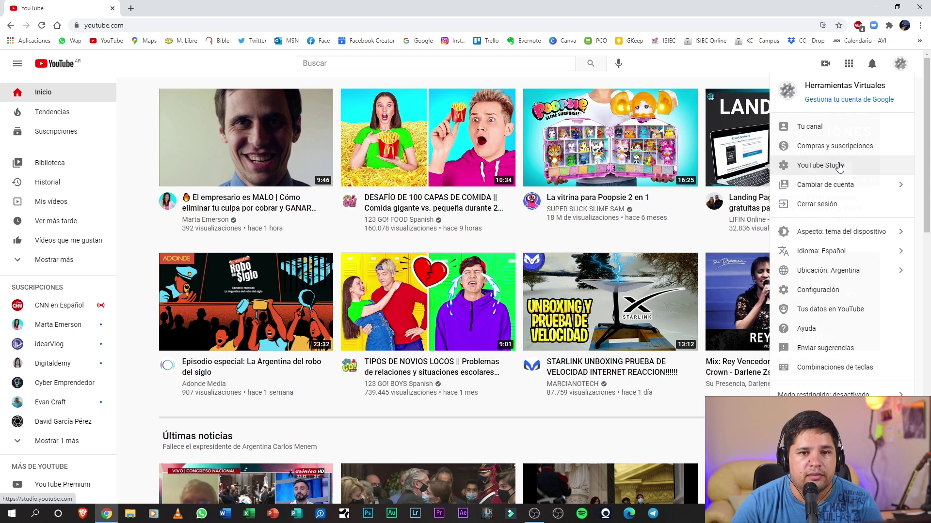
{"action": "left_click", "coordinate": [715, 64]}
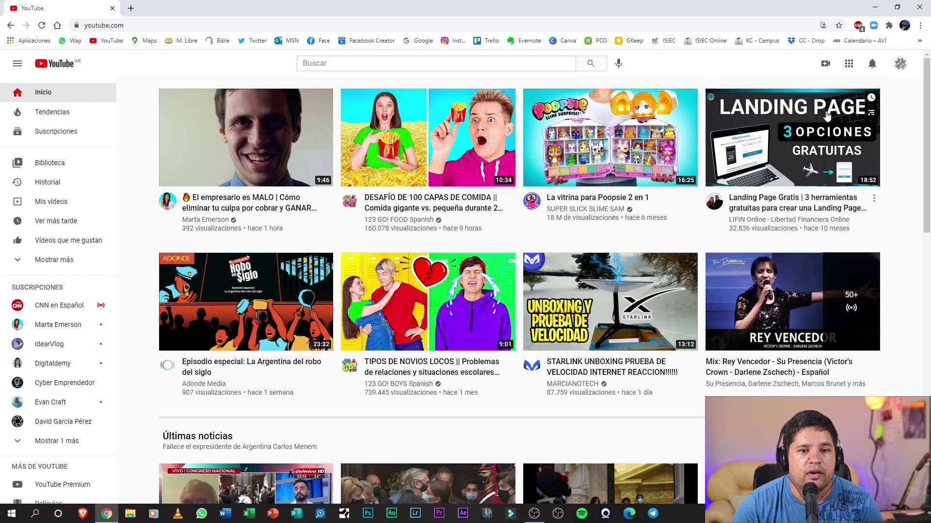
{"action": "left_click", "coordinate": [899, 68]}
{"action": "left_click", "coordinate": [817, 127]}
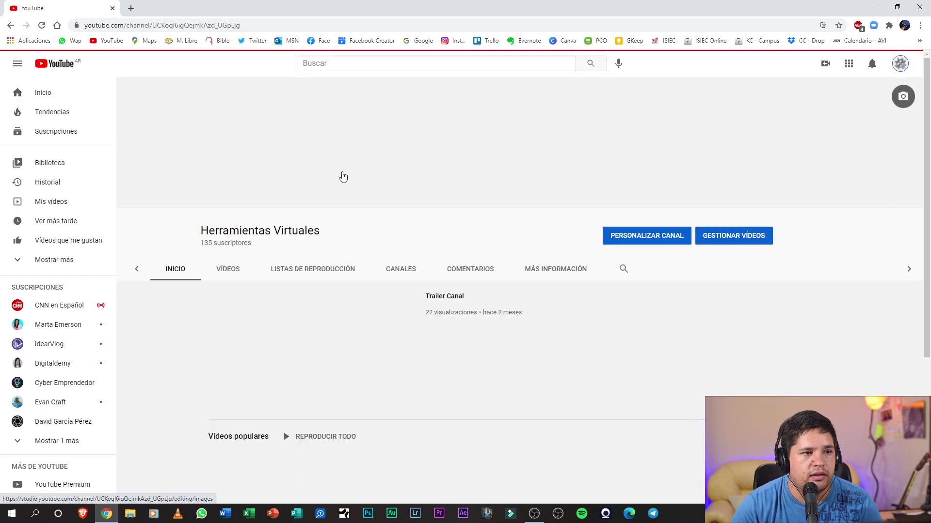
Browse the Herramientas Virtuales VÍDEOS and INICIO tabs, then open YouTube Studio for it
{"action": "scroll", "coordinate": [450, 221], "scroll_direction": "down", "scroll_amount": 6}
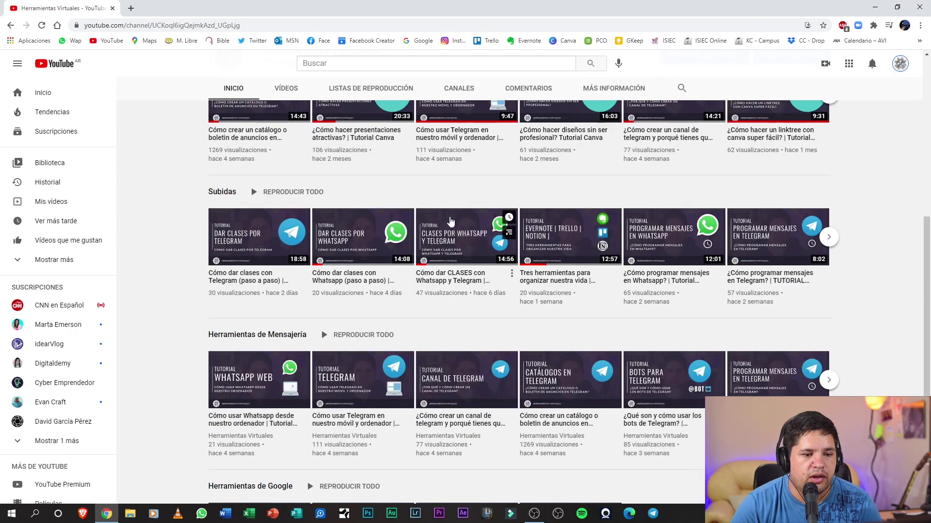
{"action": "scroll", "coordinate": [450, 221], "scroll_direction": "up", "scroll_amount": 6}
{"action": "left_click", "coordinate": [285, 268]}
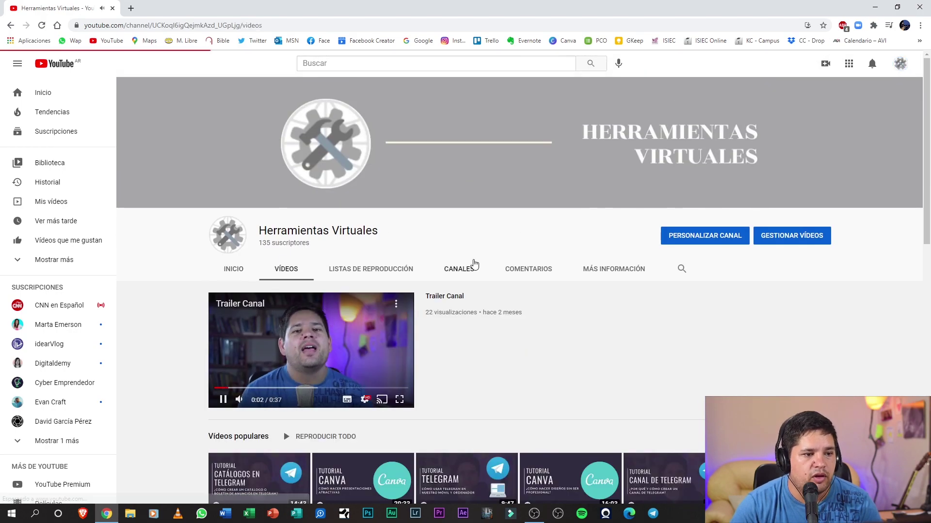
{"action": "scroll", "coordinate": [554, 342], "scroll_direction": "down", "scroll_amount": 5}
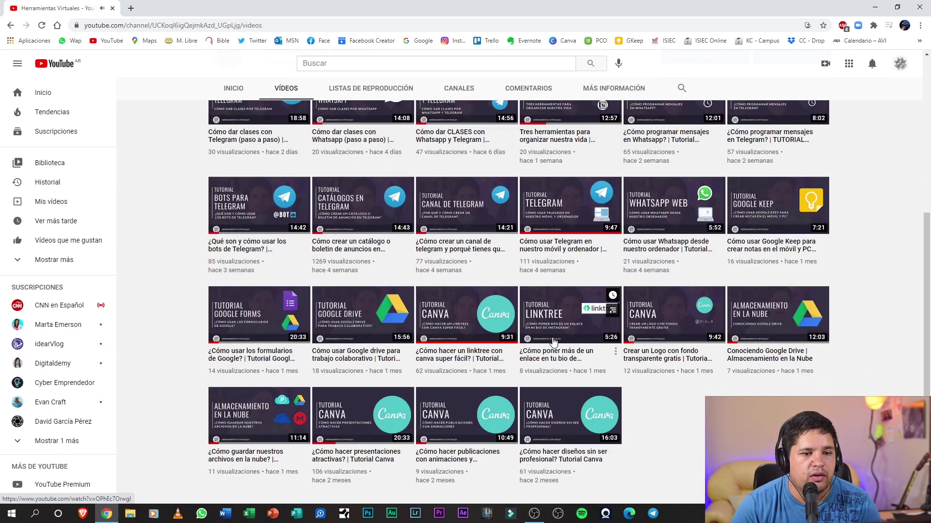
{"action": "scroll", "coordinate": [554, 343], "scroll_direction": "up", "scroll_amount": 5}
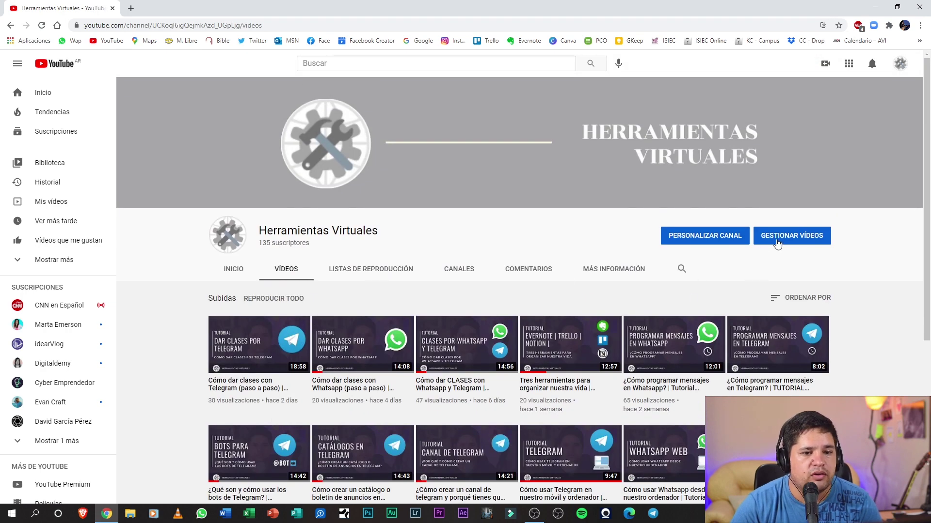
{"action": "left_click", "coordinate": [231, 272]}
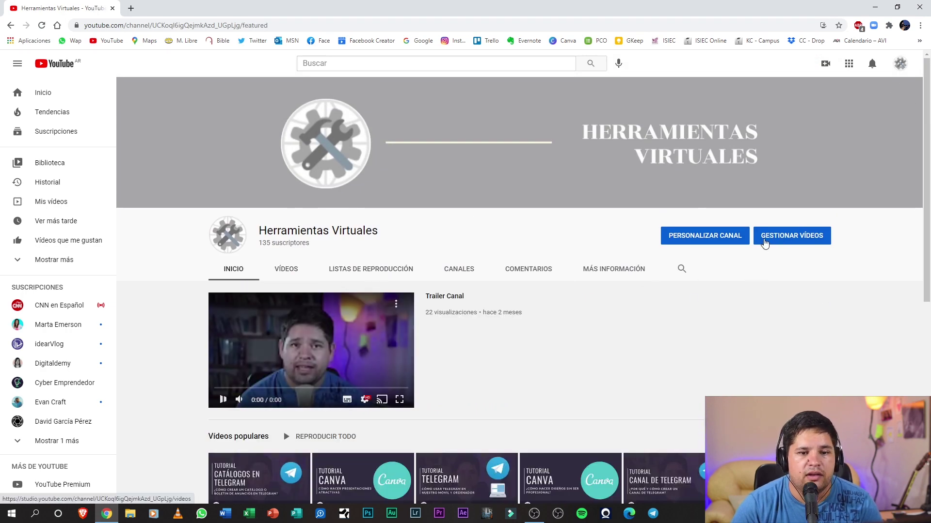
{"action": "scroll", "coordinate": [807, 143], "scroll_direction": "down", "scroll_amount": 2}
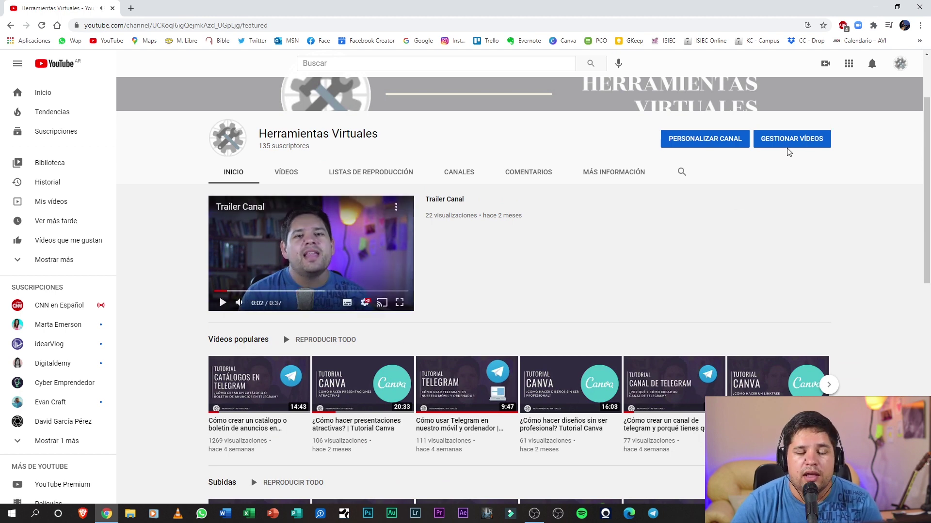
{"action": "scroll", "coordinate": [829, 136], "scroll_direction": "up", "scroll_amount": 2}
{"action": "left_click", "coordinate": [900, 65]}
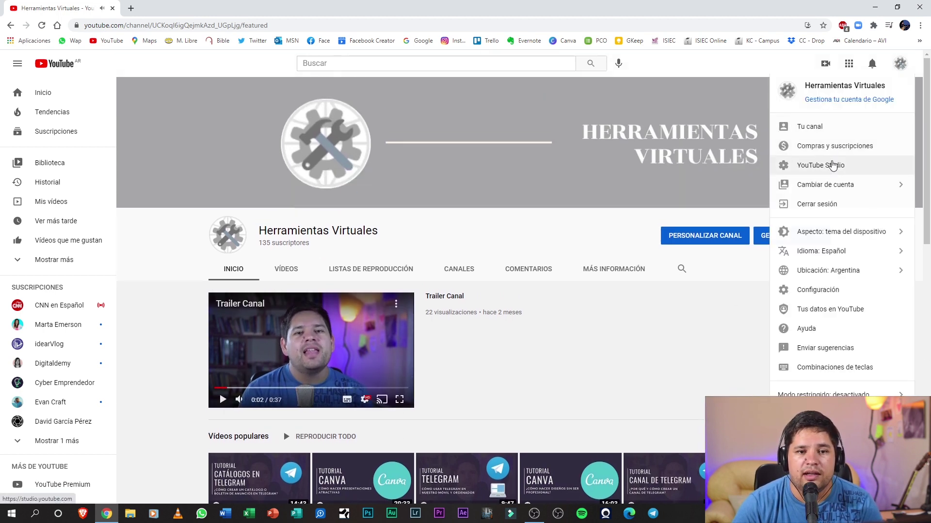
{"action": "left_click", "coordinate": [802, 165]}
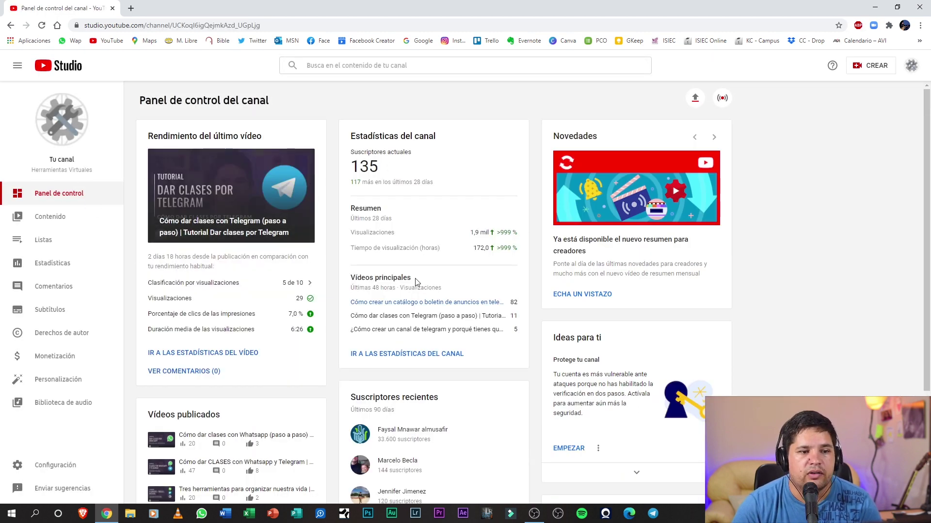
Open Contenido and scroll the Herramientas Virtuales uploads back to the hidden channel trailer
{"action": "scroll", "coordinate": [339, 233], "scroll_direction": "down", "scroll_amount": 3}
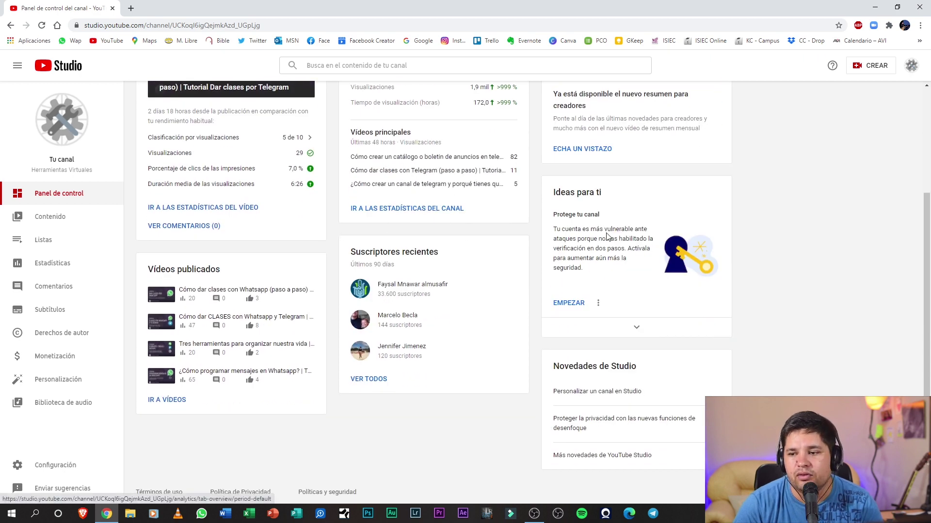
{"action": "scroll", "coordinate": [761, 171], "scroll_direction": "up", "scroll_amount": 3}
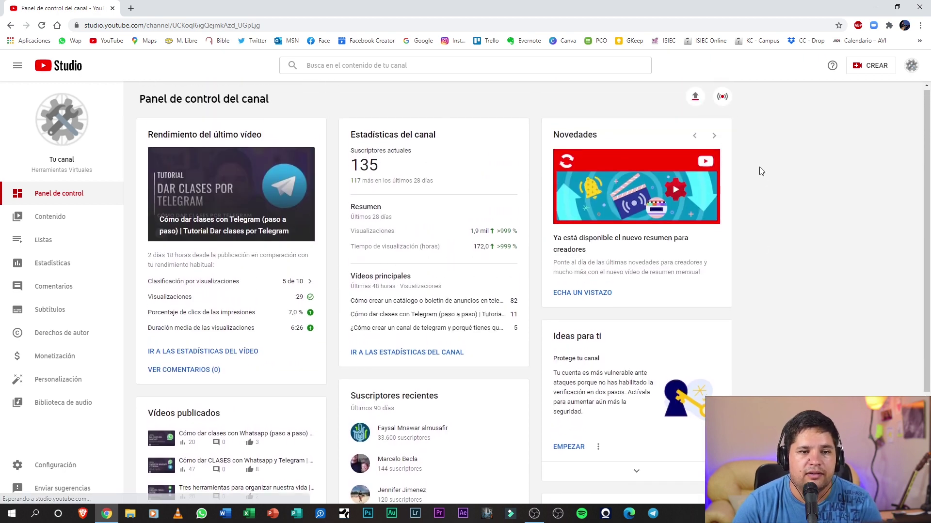
{"action": "scroll", "coordinate": [399, 286], "scroll_direction": "down", "scroll_amount": 3}
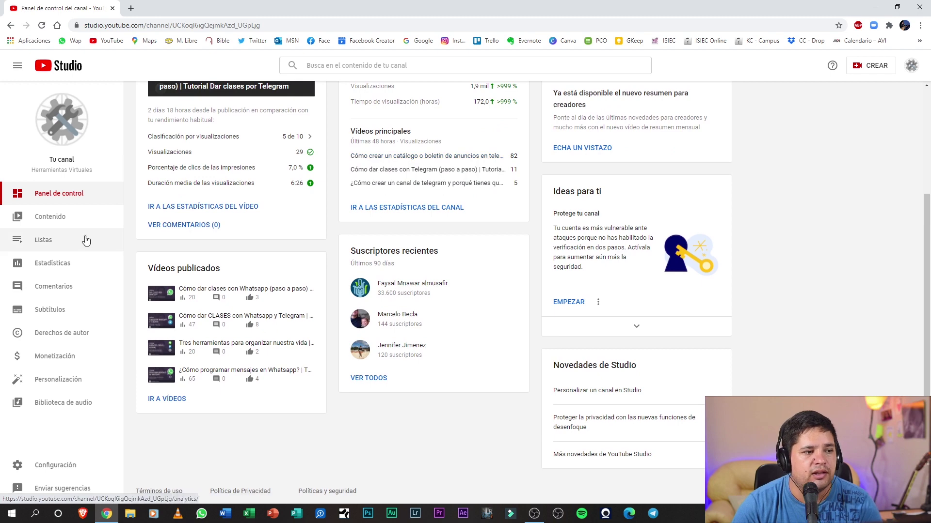
{"action": "left_click", "coordinate": [66, 225]}
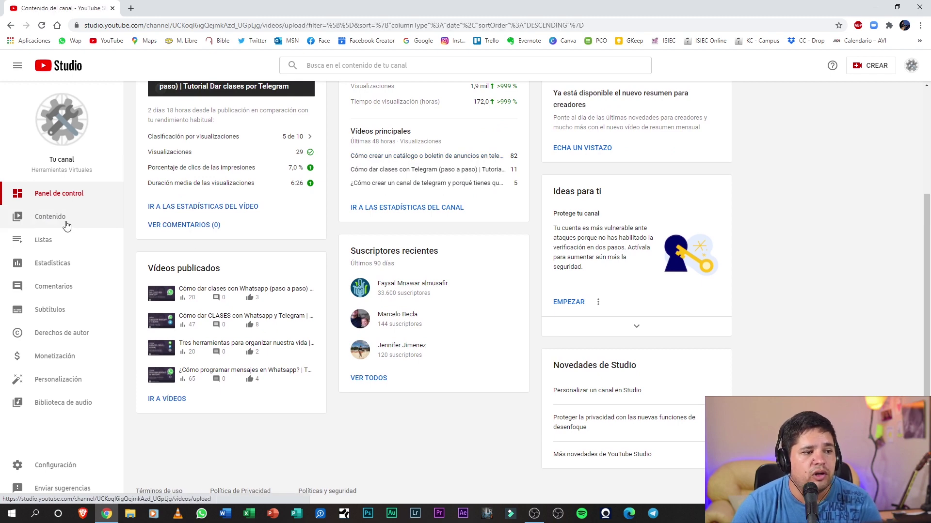
{"action": "scroll", "coordinate": [489, 216], "scroll_direction": "down", "scroll_amount": 15}
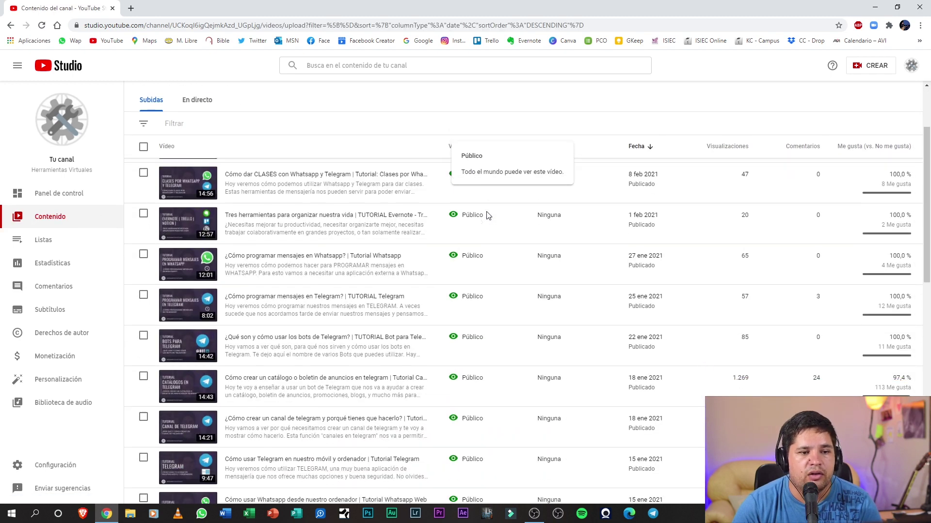
{"action": "scroll", "coordinate": [420, 246], "scroll_direction": "down", "scroll_amount": 4}
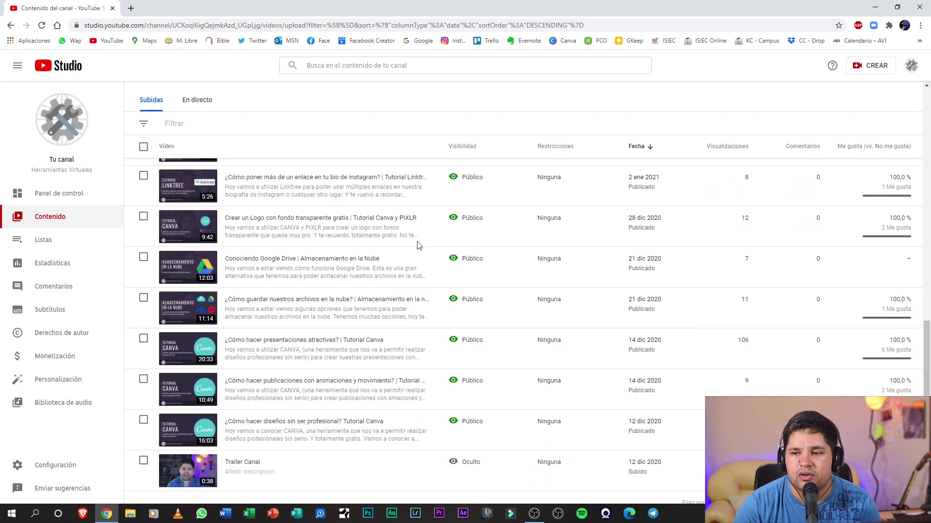
{"action": "scroll", "coordinate": [419, 246], "scroll_direction": "up", "scroll_amount": 5}
{"action": "scroll", "coordinate": [419, 245], "scroll_direction": "up", "scroll_amount": 12}
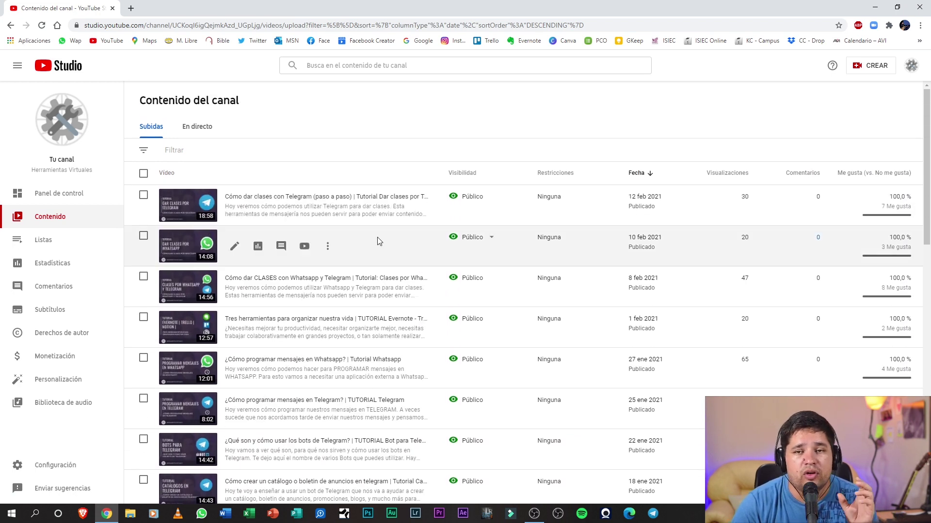
{"action": "scroll", "coordinate": [365, 287], "scroll_direction": "down", "scroll_amount": 3}
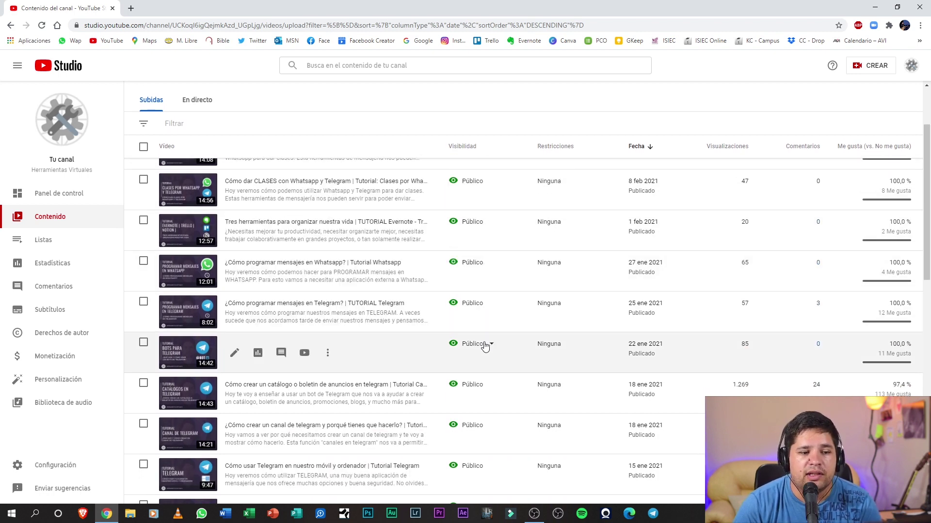
{"action": "scroll", "coordinate": [484, 330], "scroll_direction": "down", "scroll_amount": 8}
{"action": "scroll", "coordinate": [485, 320], "scroll_direction": "up", "scroll_amount": 11}
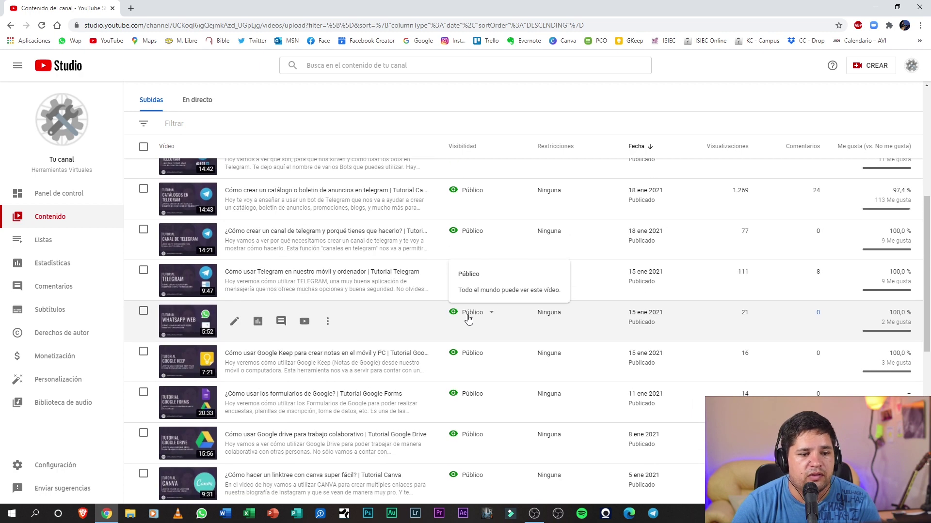